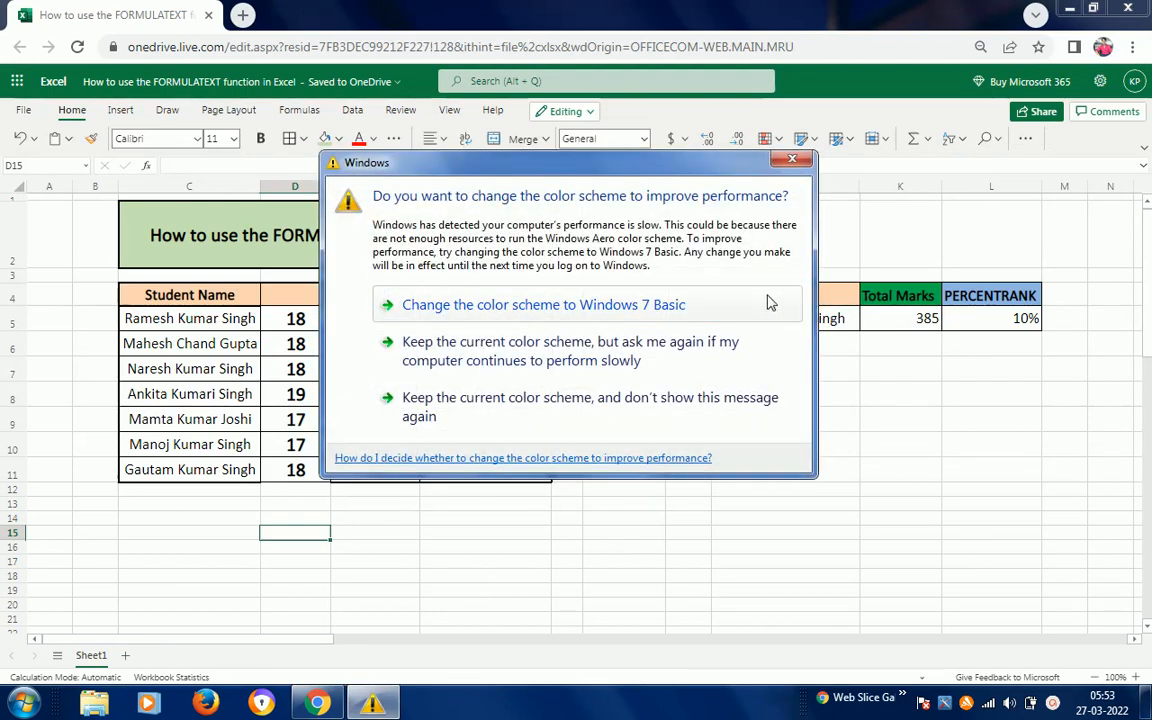
- Dismiss the Windows colour-scheme prompt to reveal the marks table and the 10% PERCENTRANK result
click(652, 346)
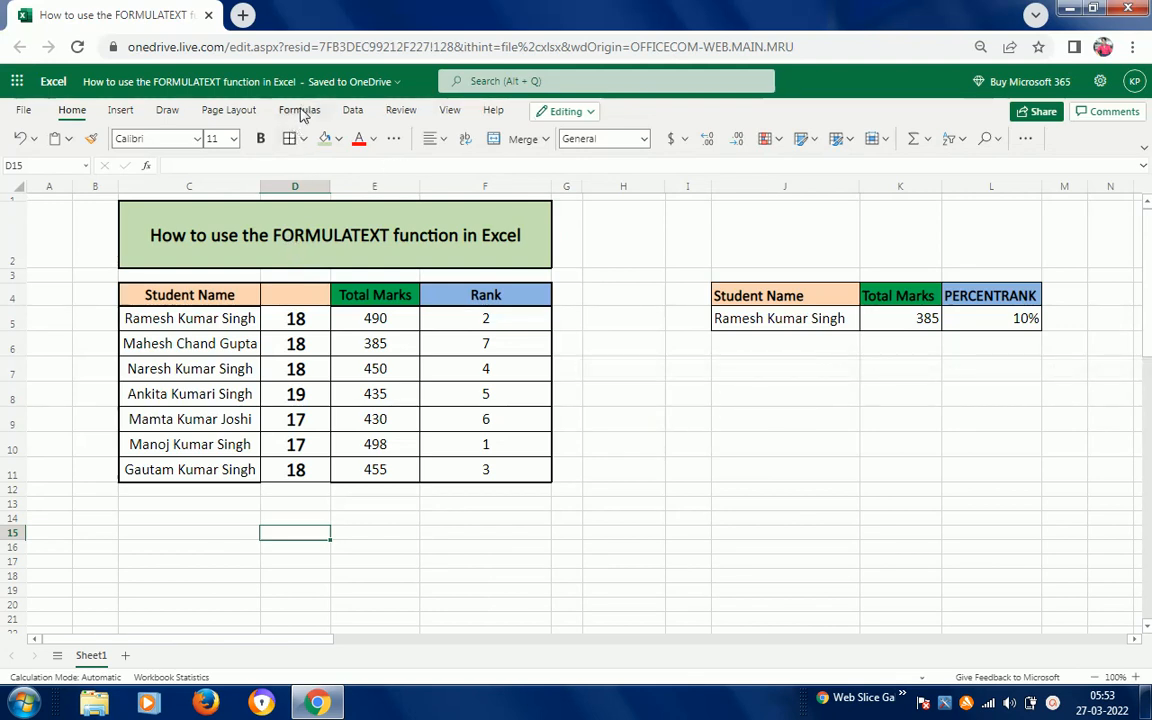
- Insert FORMULATEXT from Formulas > Lookup & Reference into cell D15
click(300, 111)
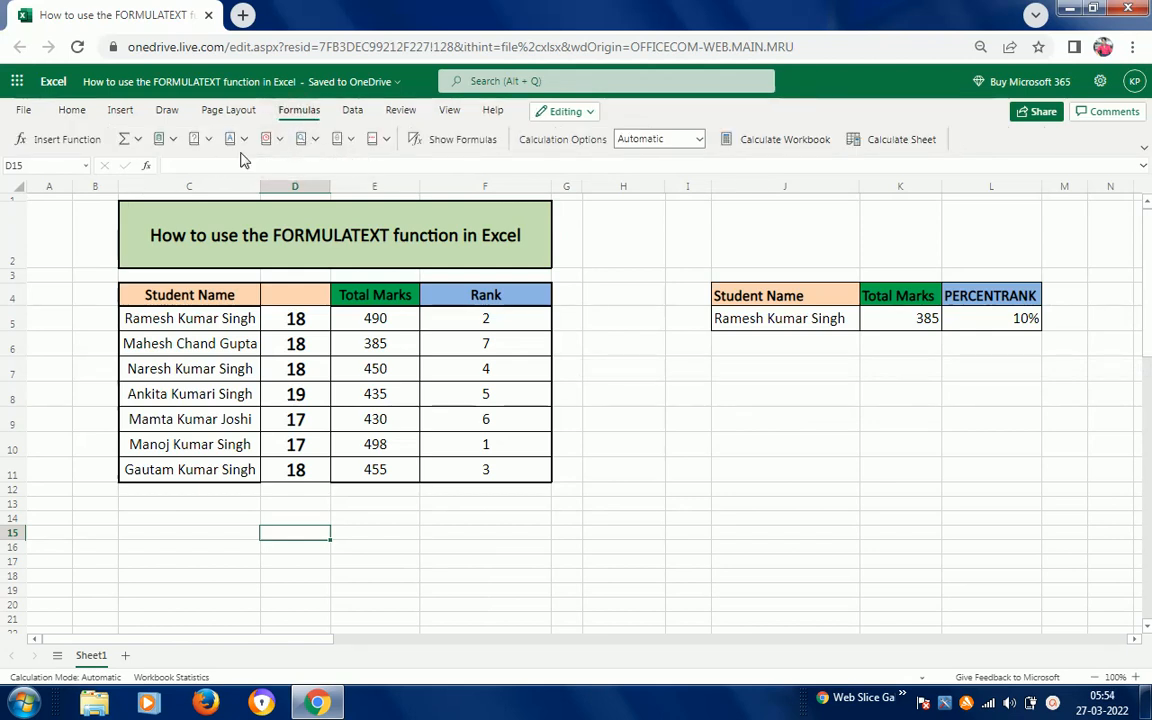
click(316, 146)
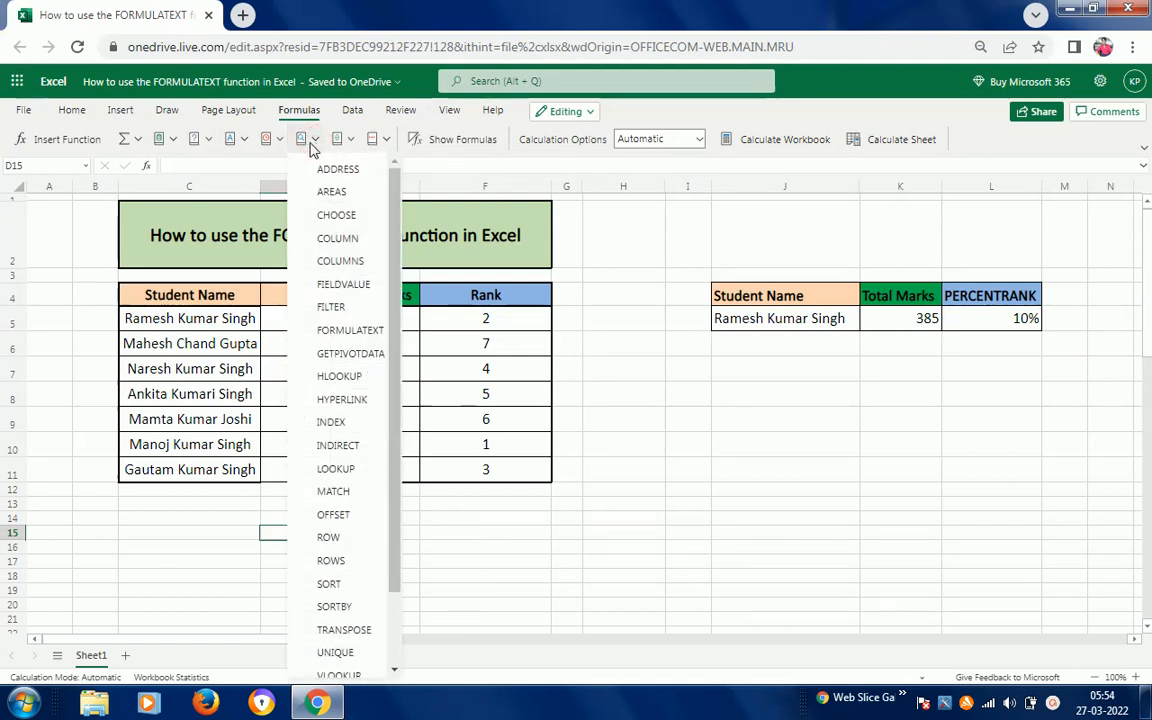
click(318, 146)
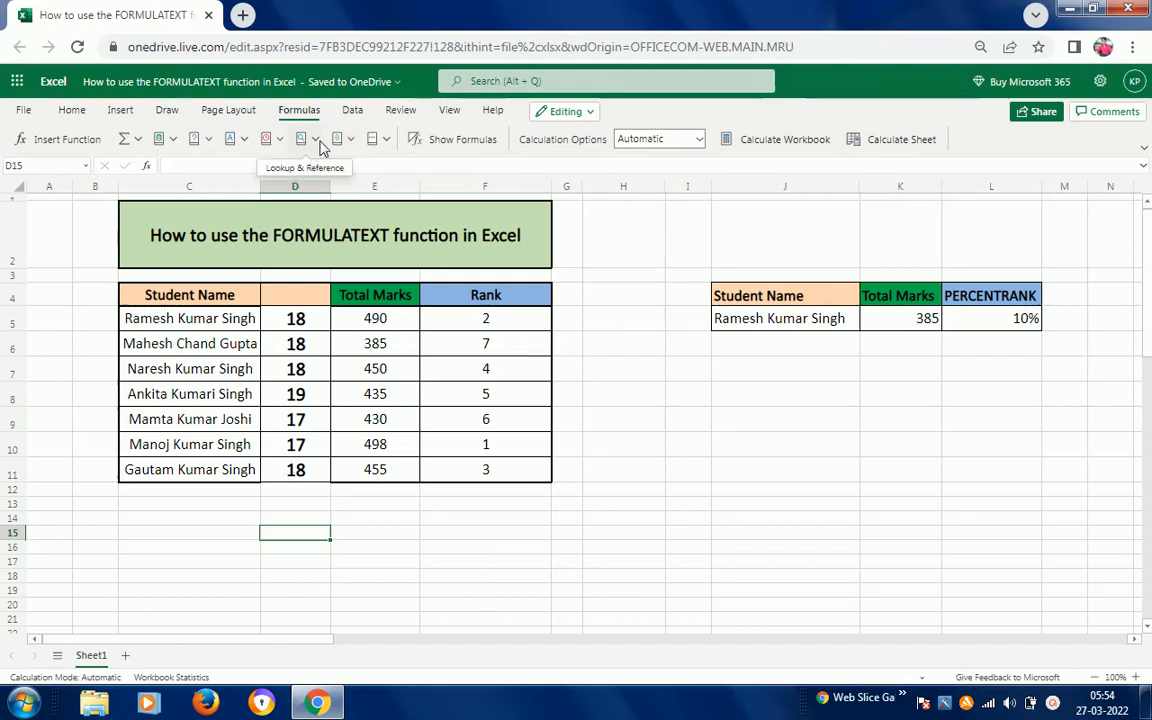
click(315, 143)
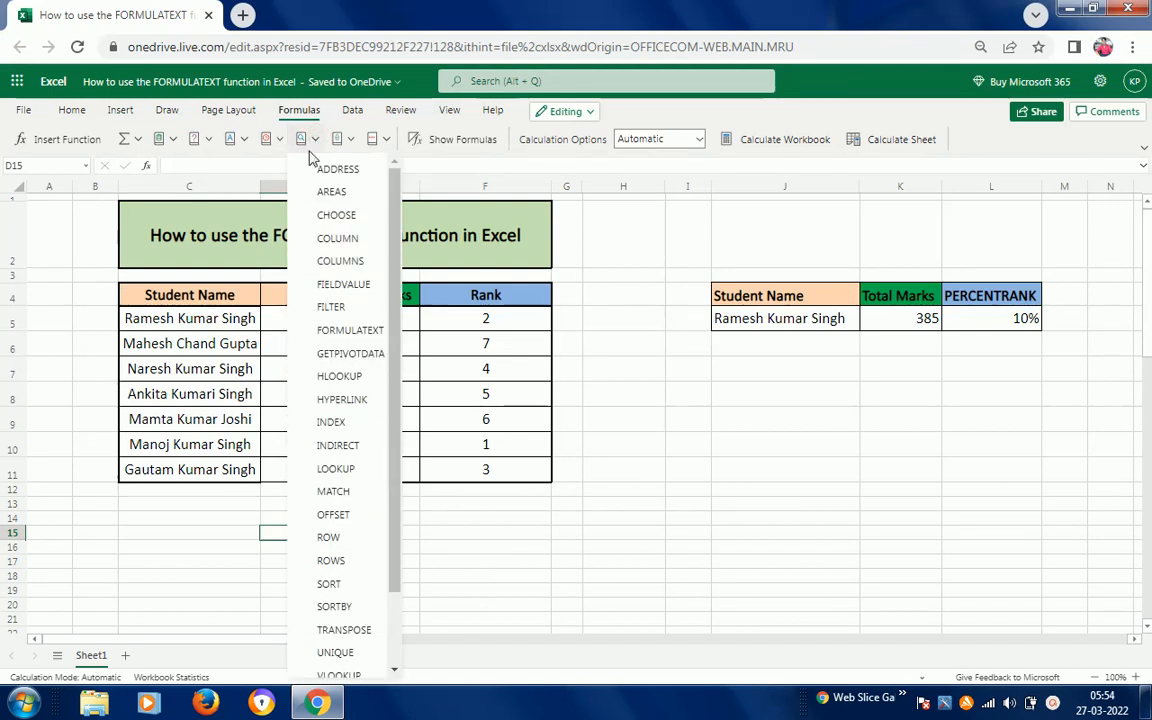
click(345, 332)
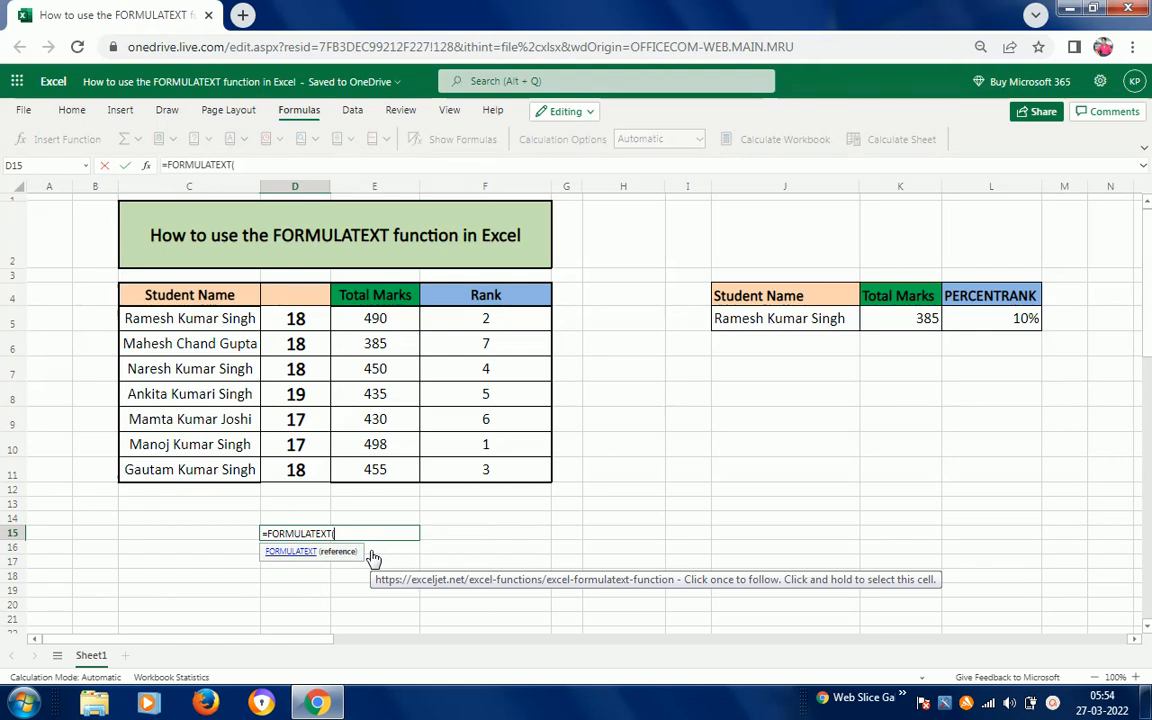
- Complete D15 as =FORMULATEXT(C5:F11), spilling #N/A and =LEN formulas across D15:G21
click(172, 321)
key(shift+Right)
key(shift+Right)
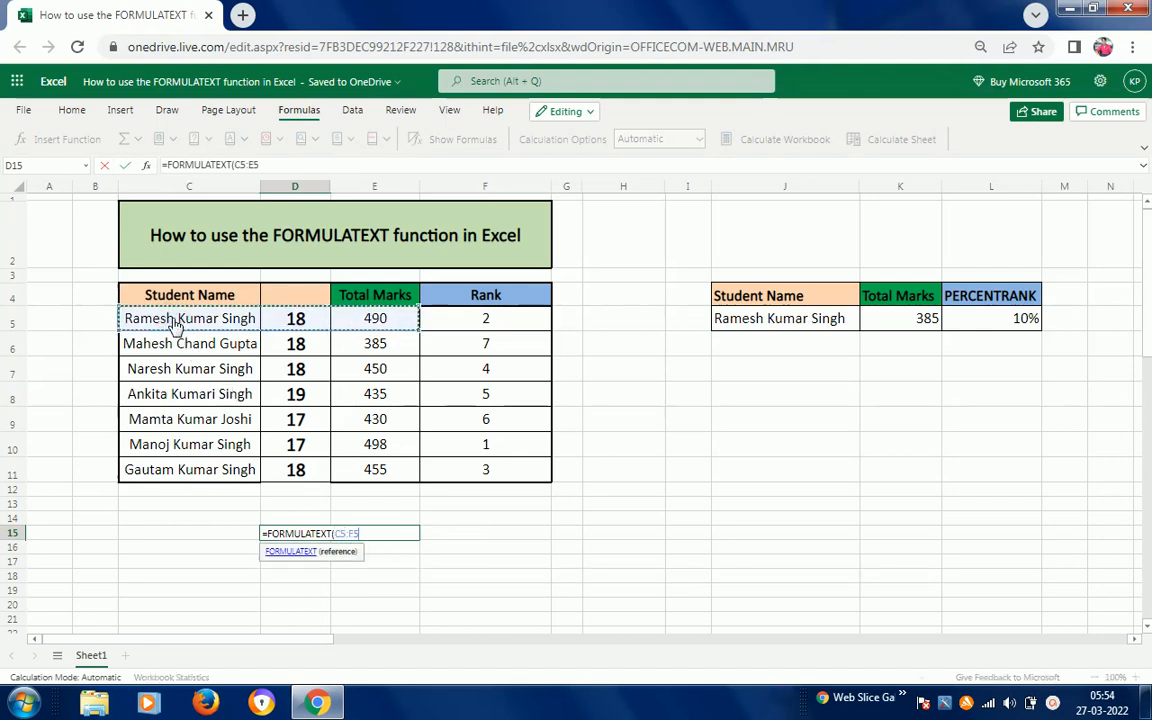
key(ctrl+shift+Down)
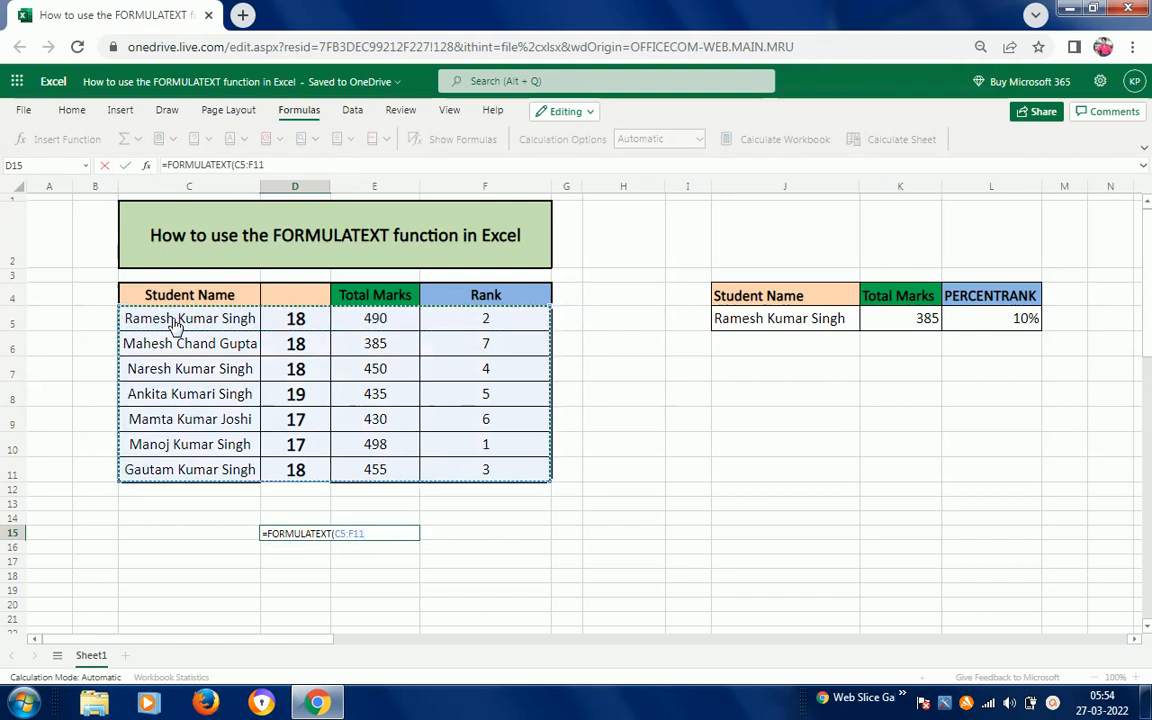
key(Return)
- Inspect C5, the D15 formula and the spilled result in E15
key(Up)
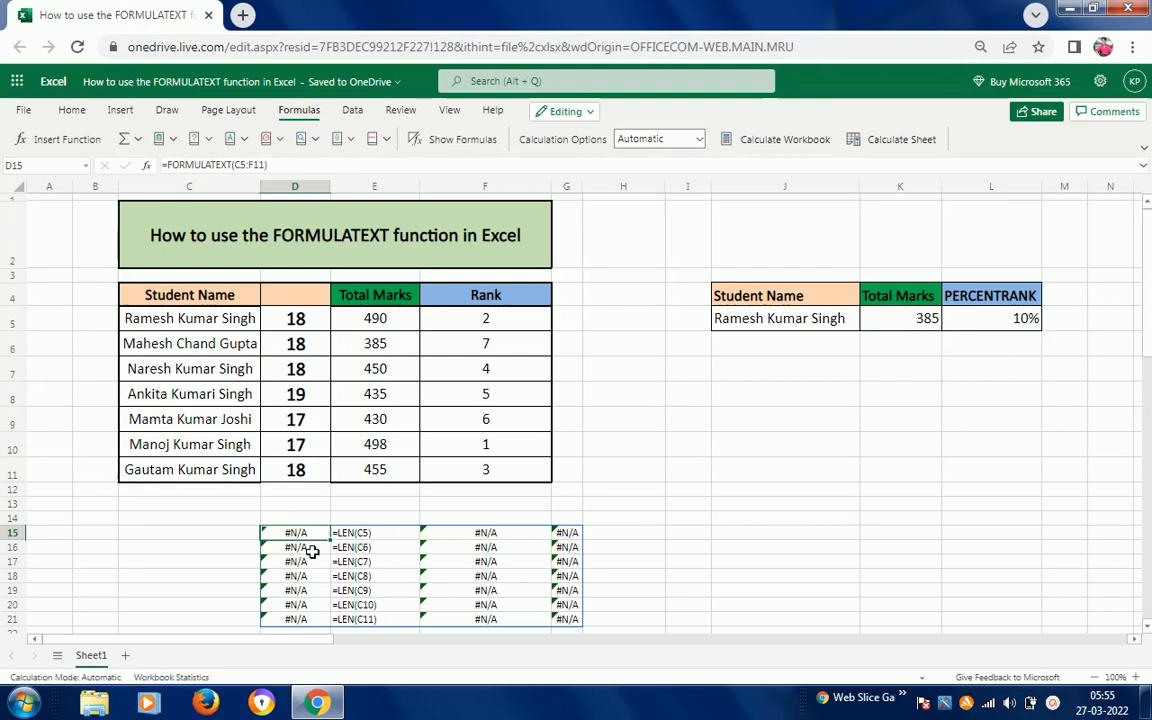
click(166, 318)
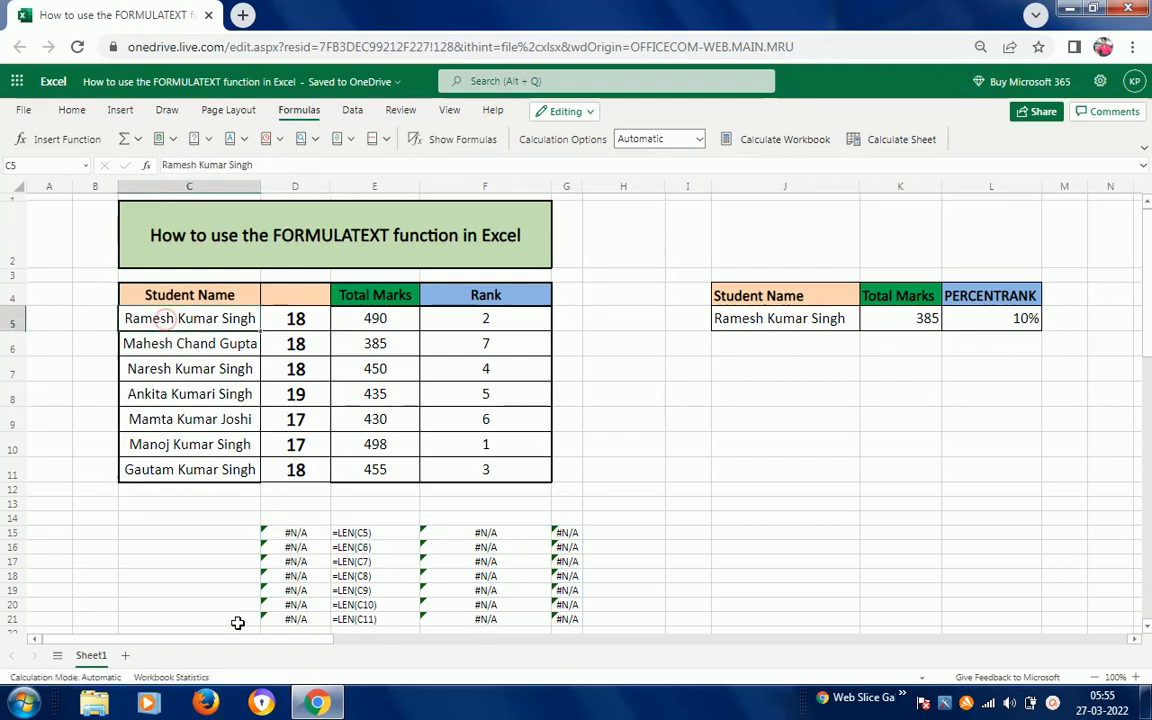
click(296, 533)
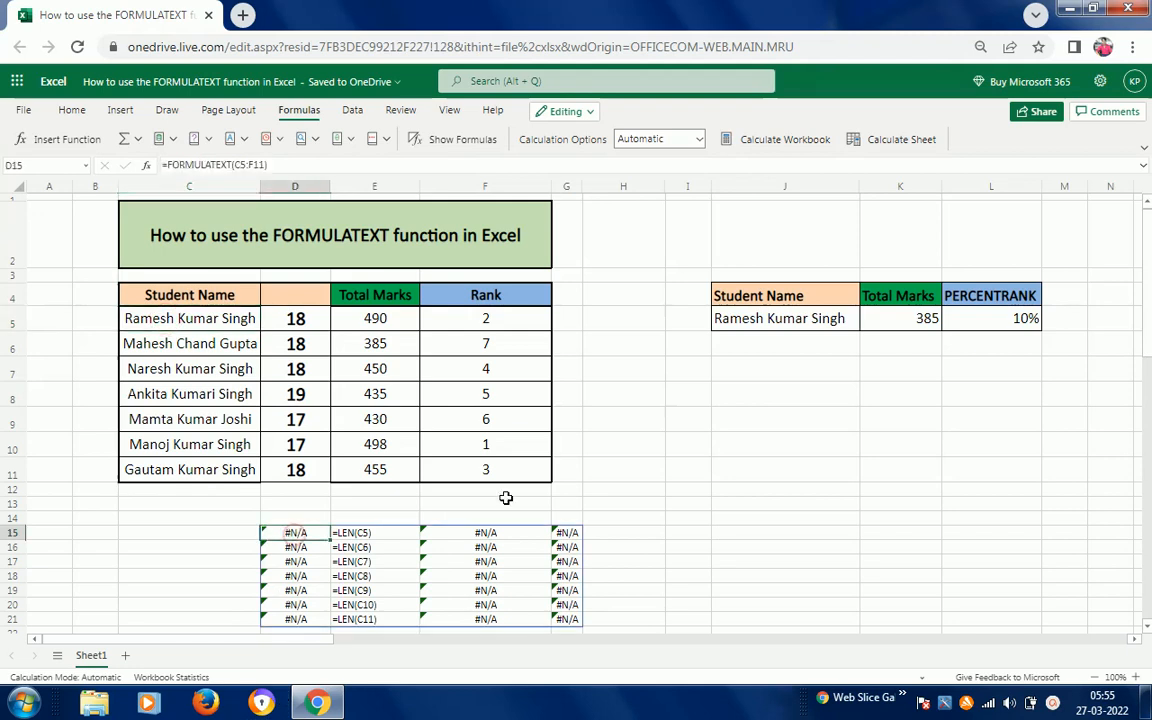
click(390, 535)
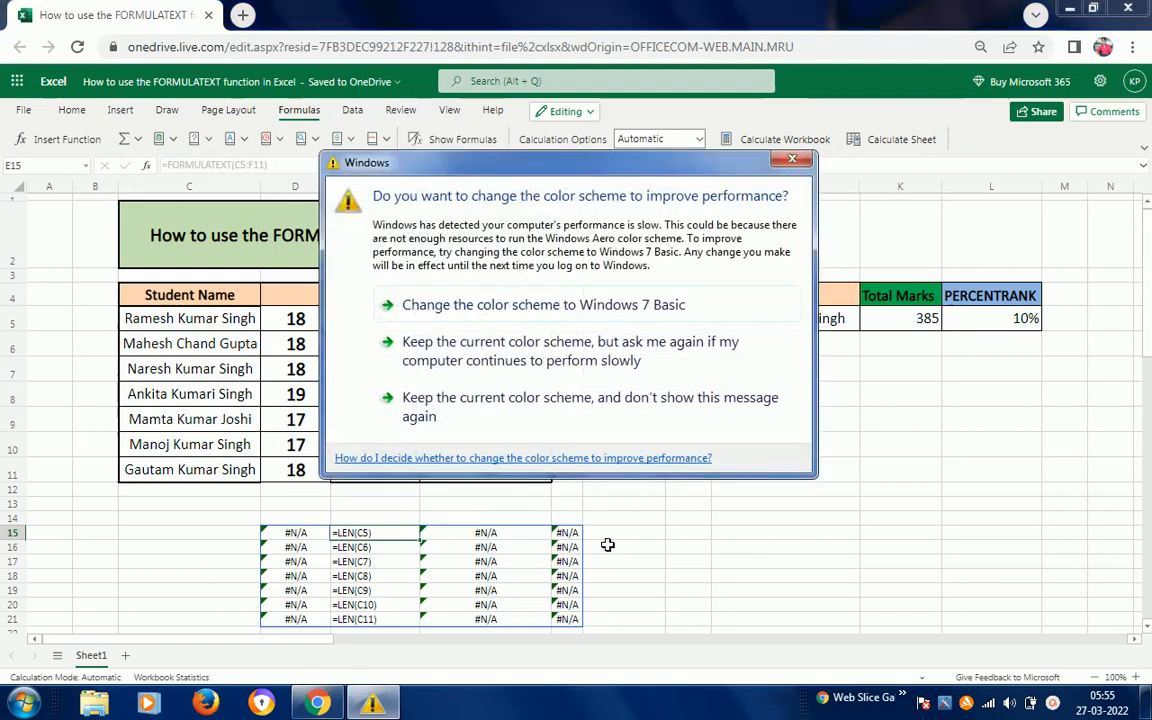
- Keep the current colour scheme and review the =LEN formulas in D5 through D8
click(518, 365)
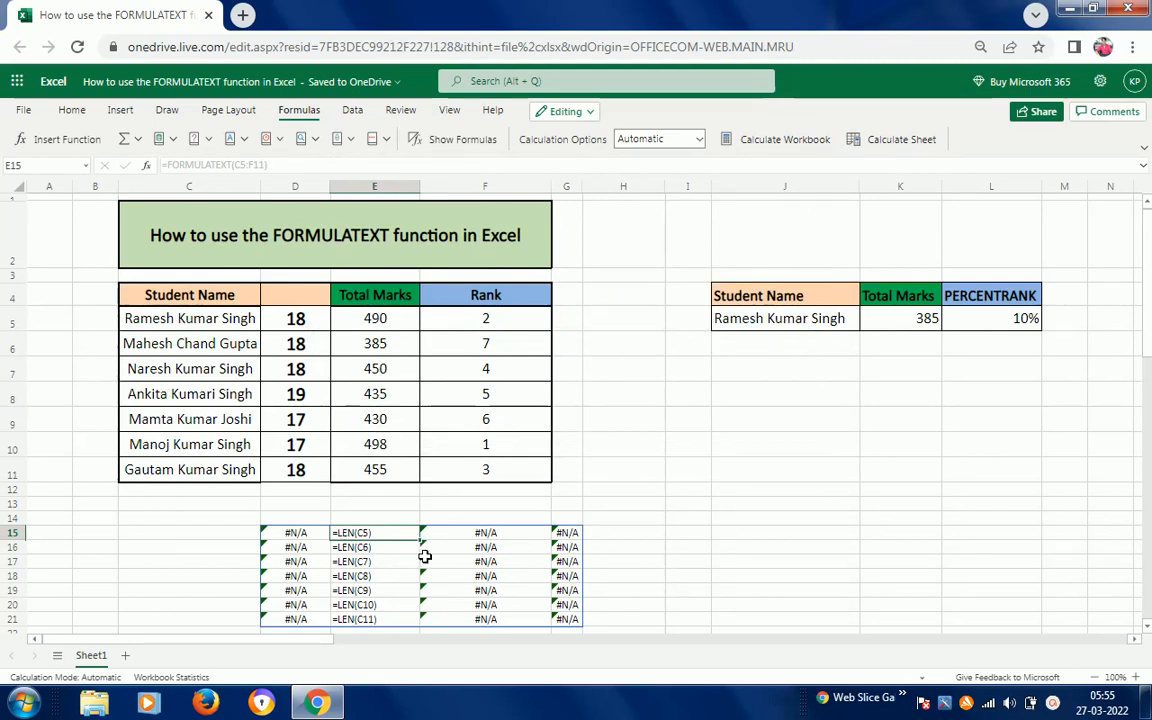
click(205, 322)
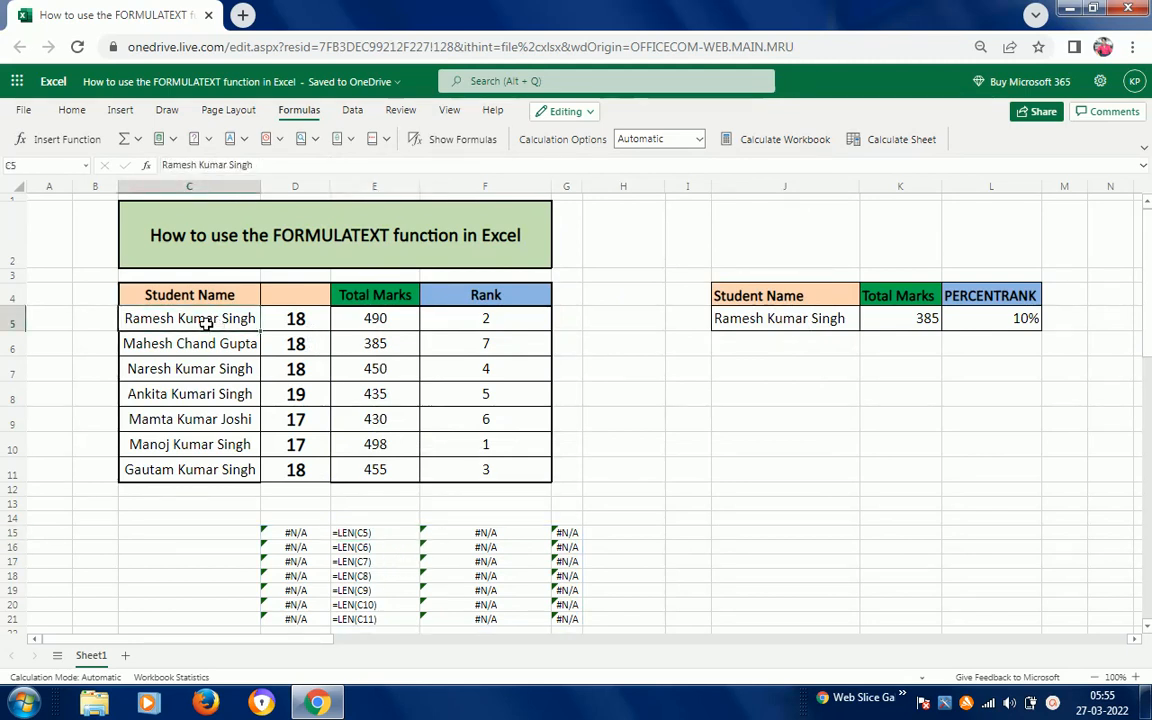
key(Right)
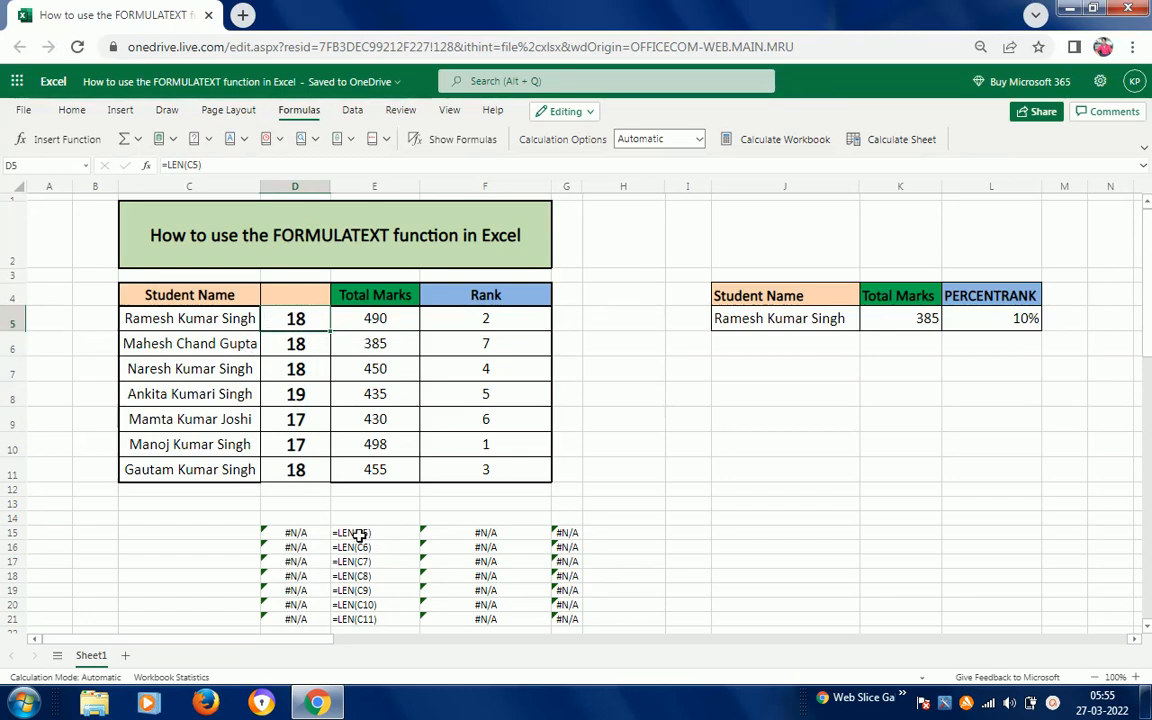
click(309, 346)
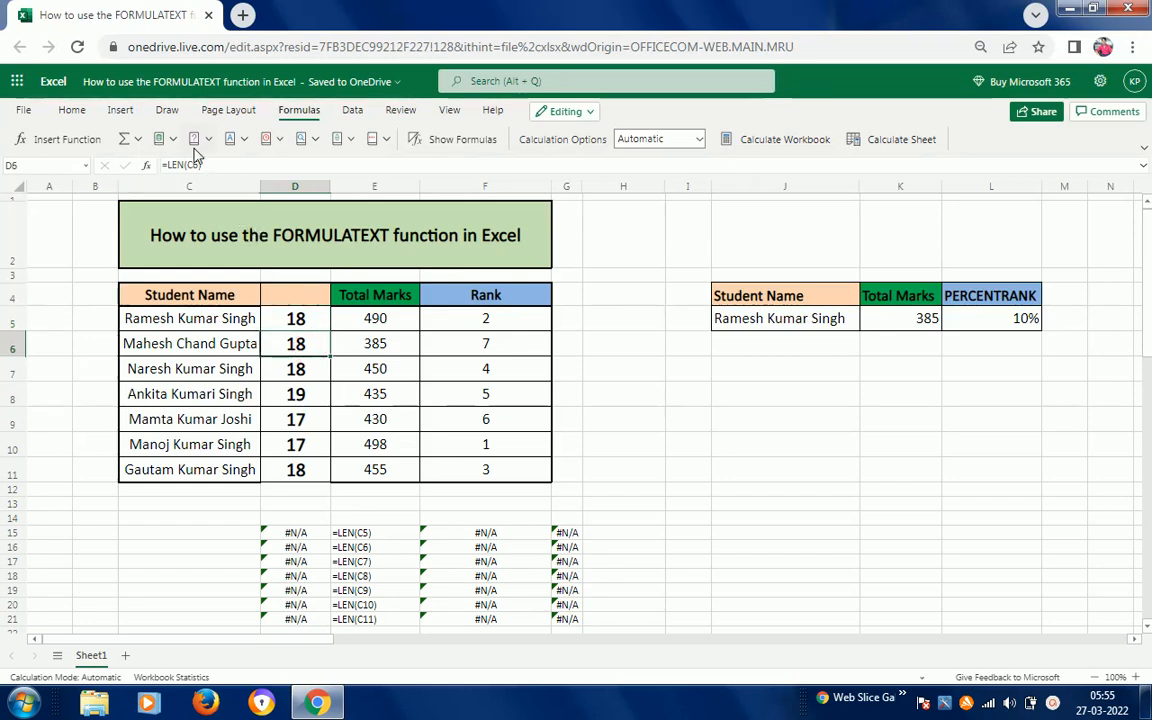
click(299, 368)
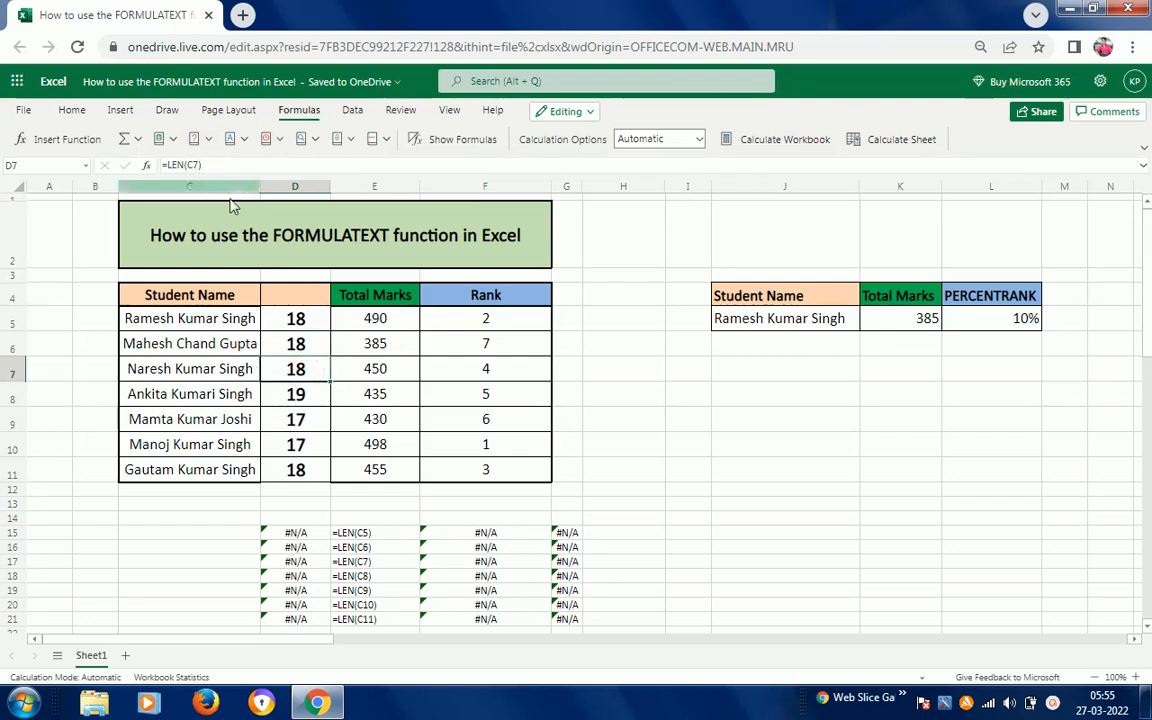
click(296, 393)
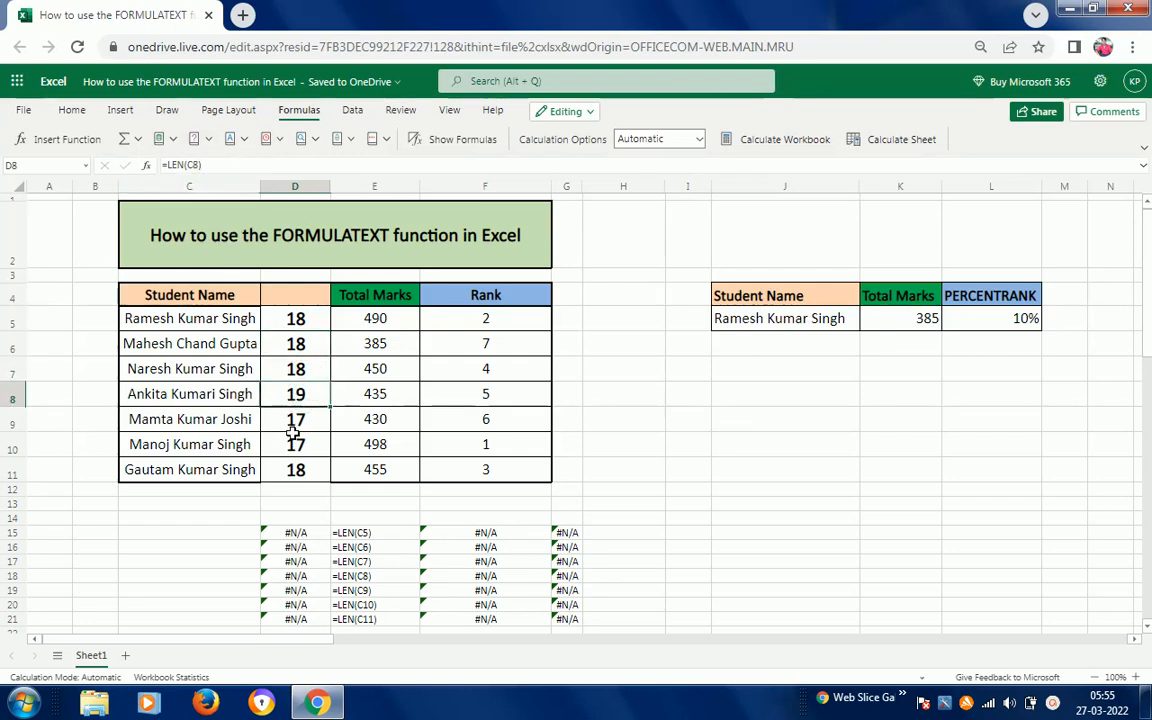
- Delete the =FORMULATEXT(C5:F11) formula from D15, clearing its spill in D15:G21
click(376, 550)
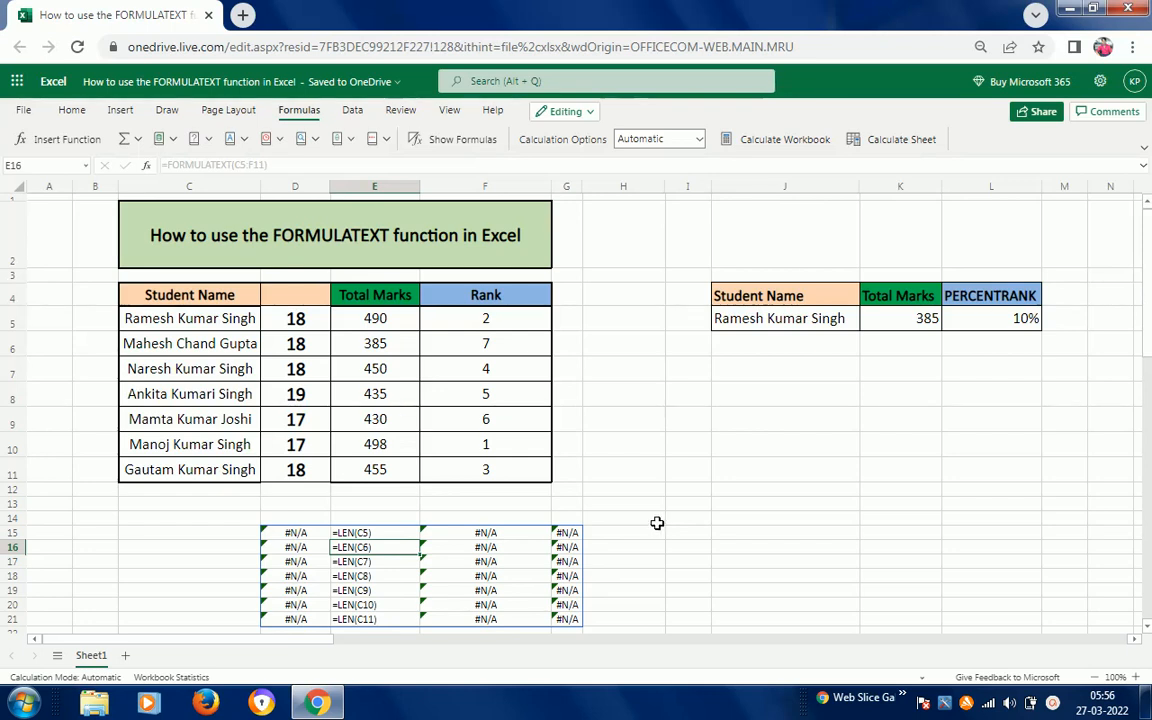
click(303, 533)
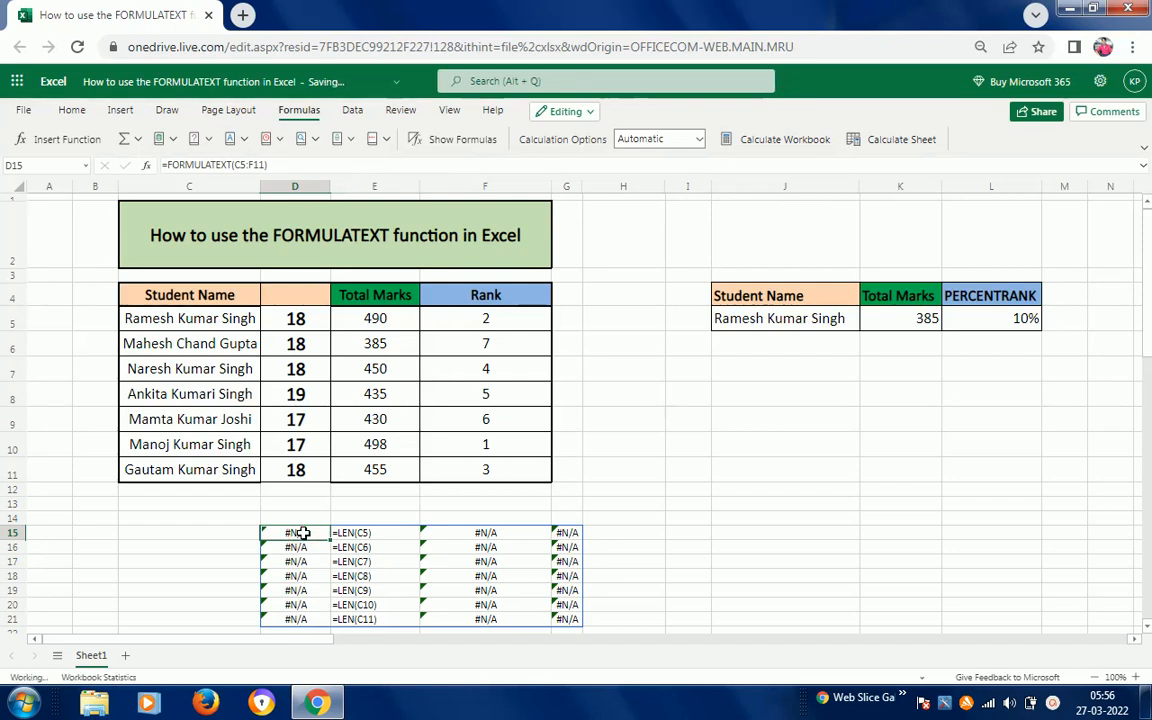
key(Delete)
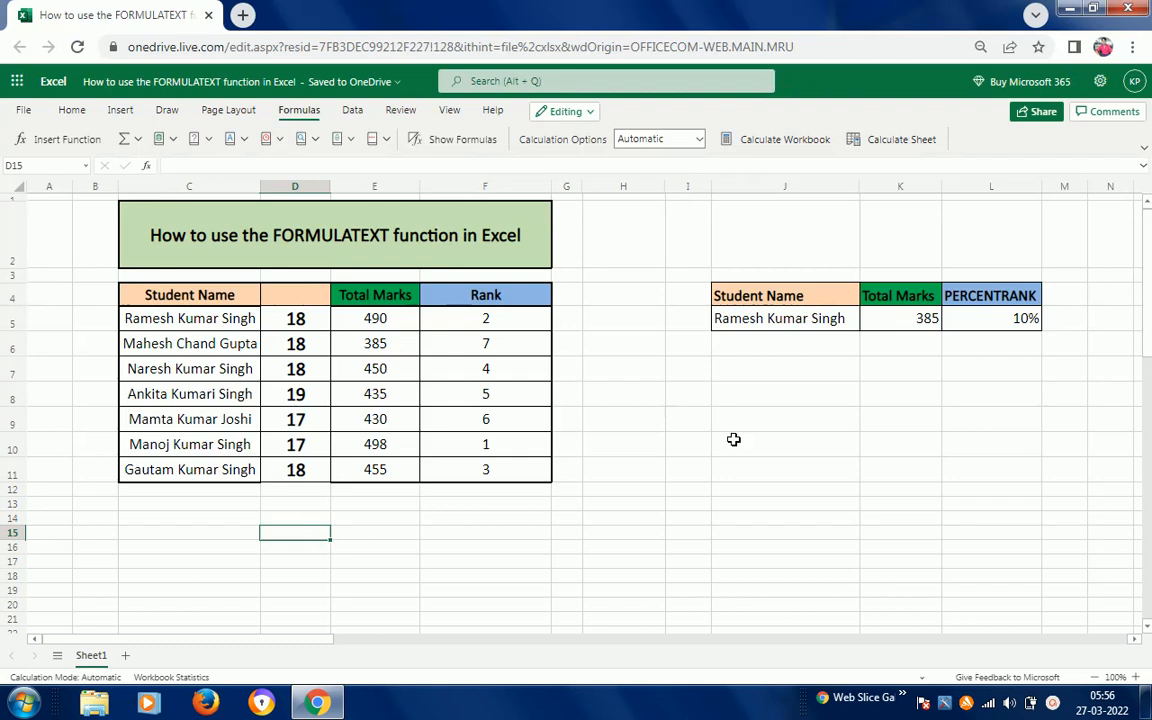
- Enter =FORMULATEXT(J4:L5) in J7 after dismissing the colour-scheme prompt
click(767, 297)
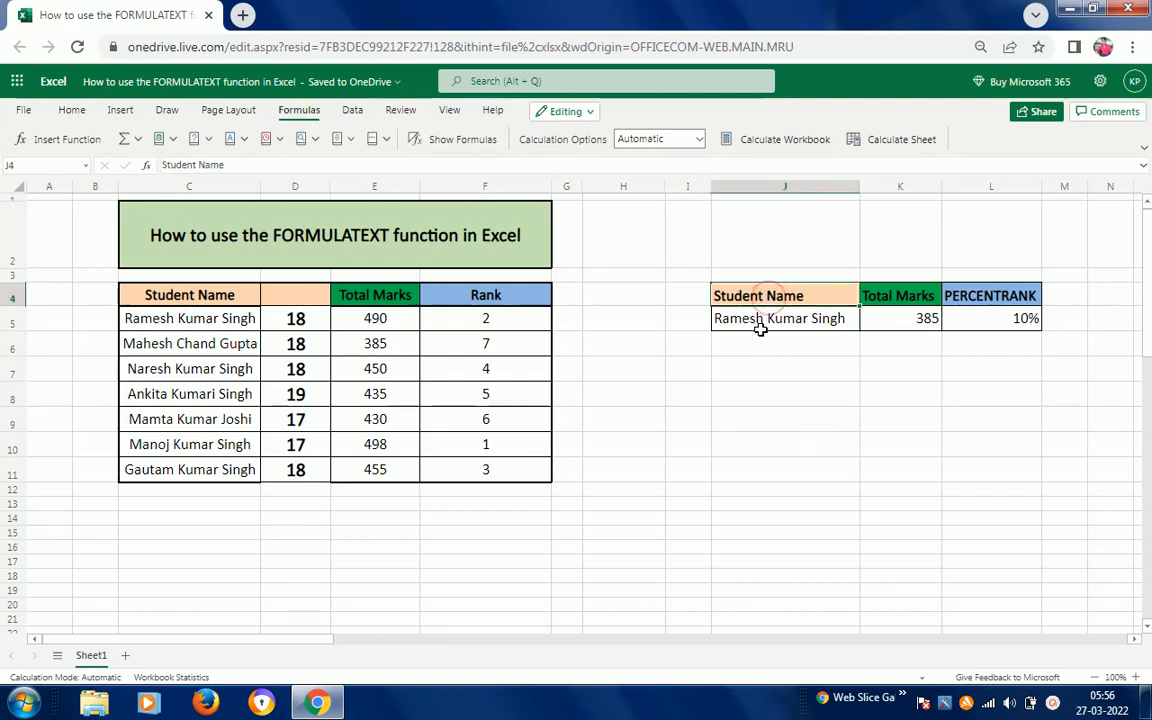
click(760, 336)
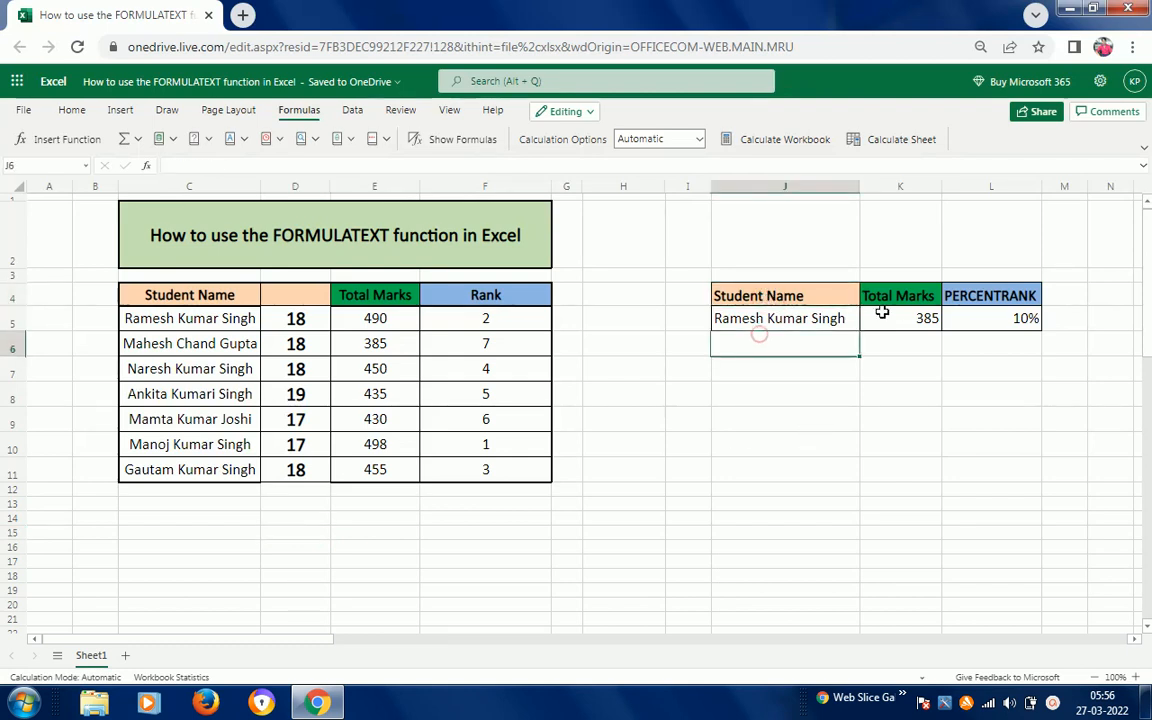
click(753, 380)
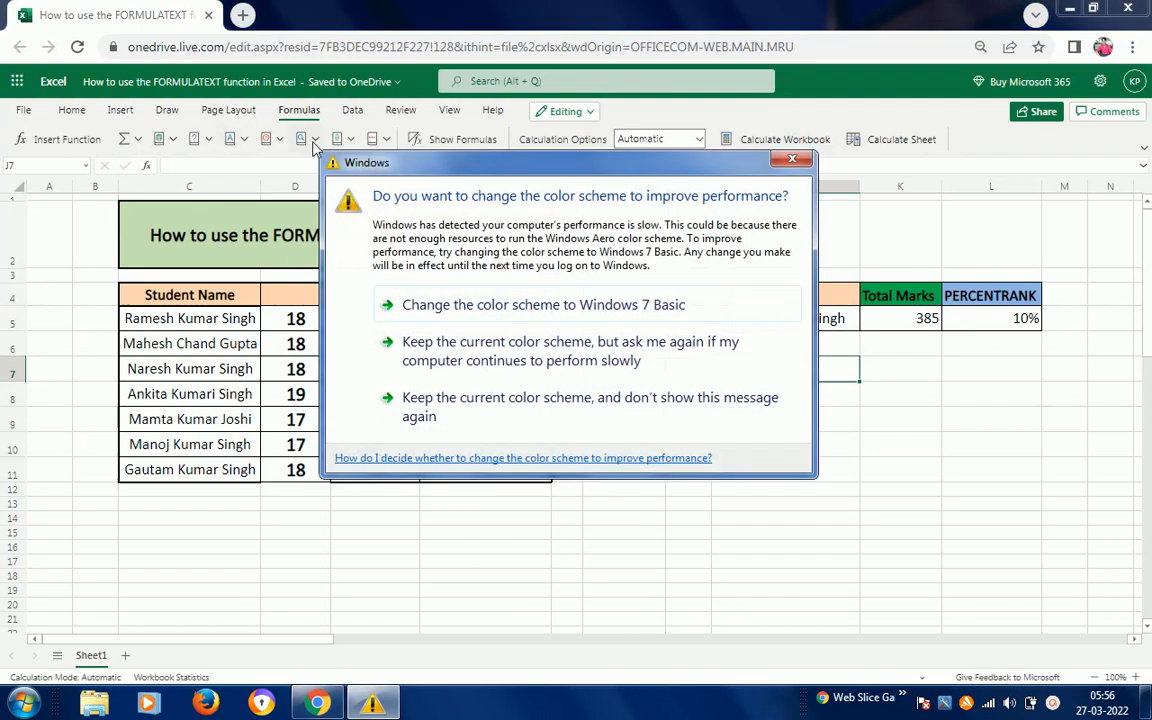
click(595, 345)
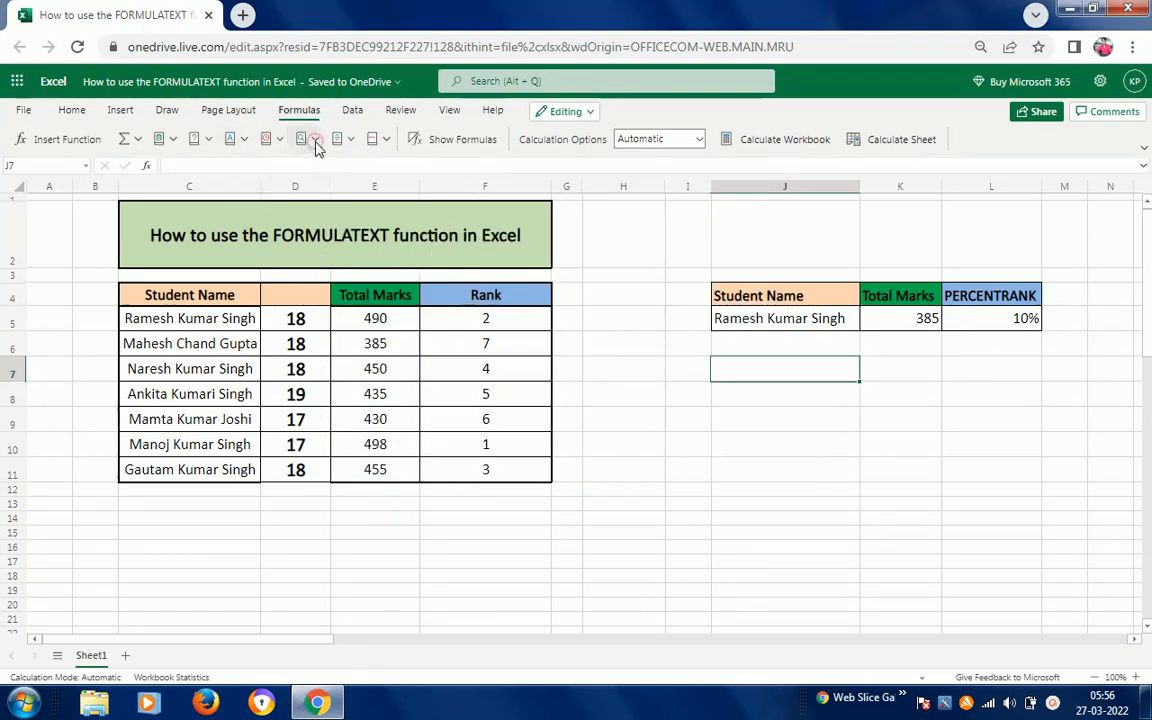
click(312, 140)
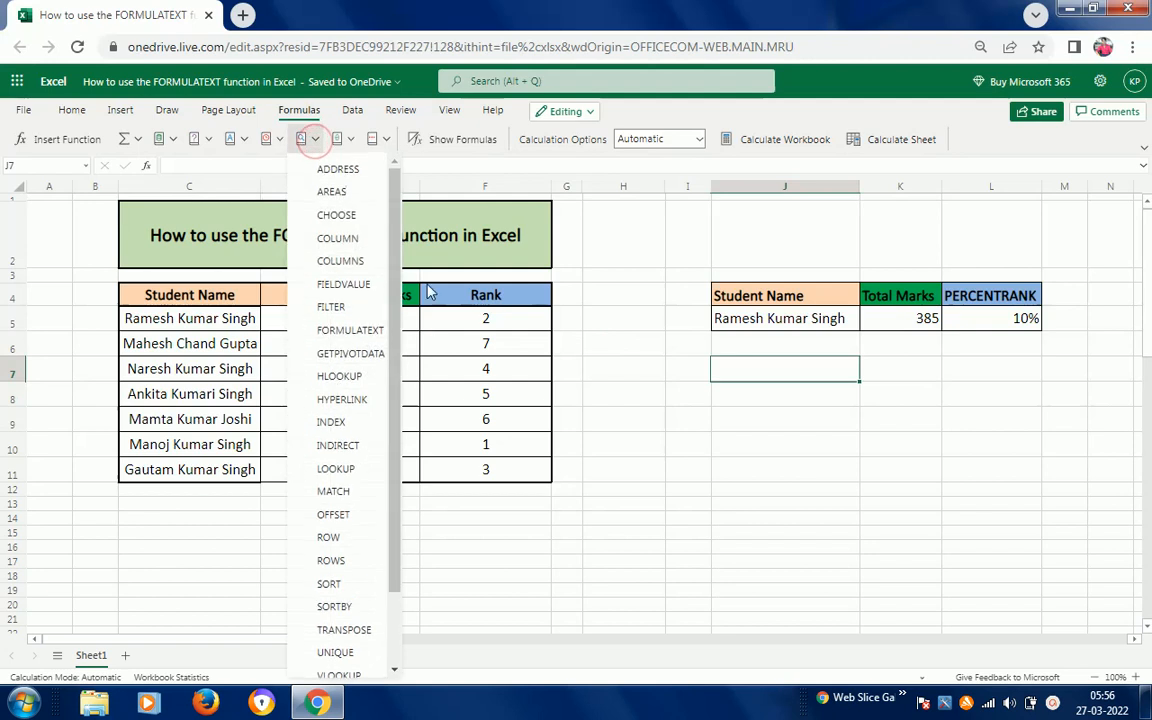
click(361, 338)
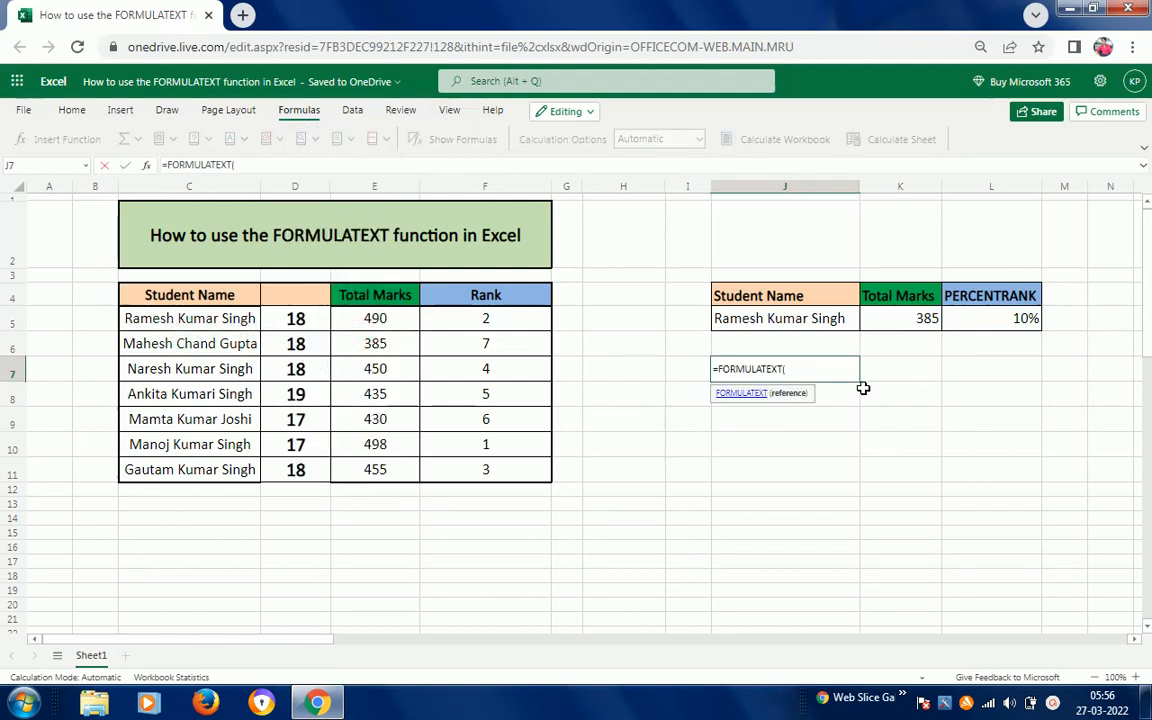
click(768, 291)
key(shift+Down)
key(shift+Right)
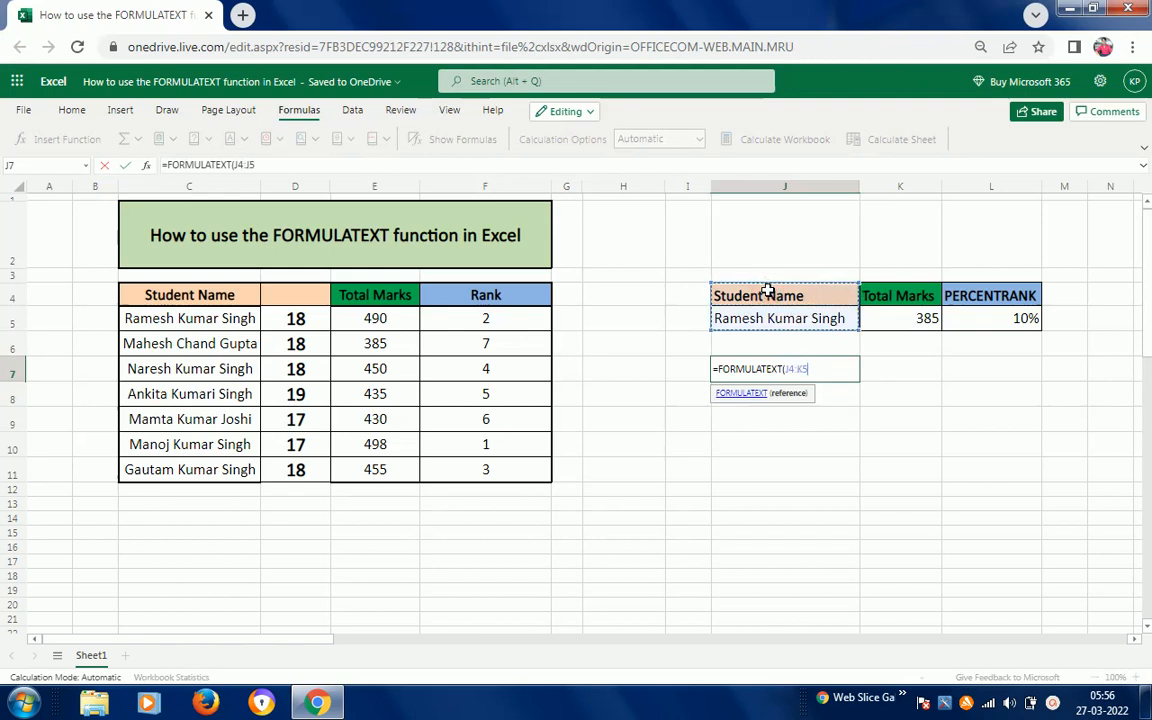
key(shift+Right)
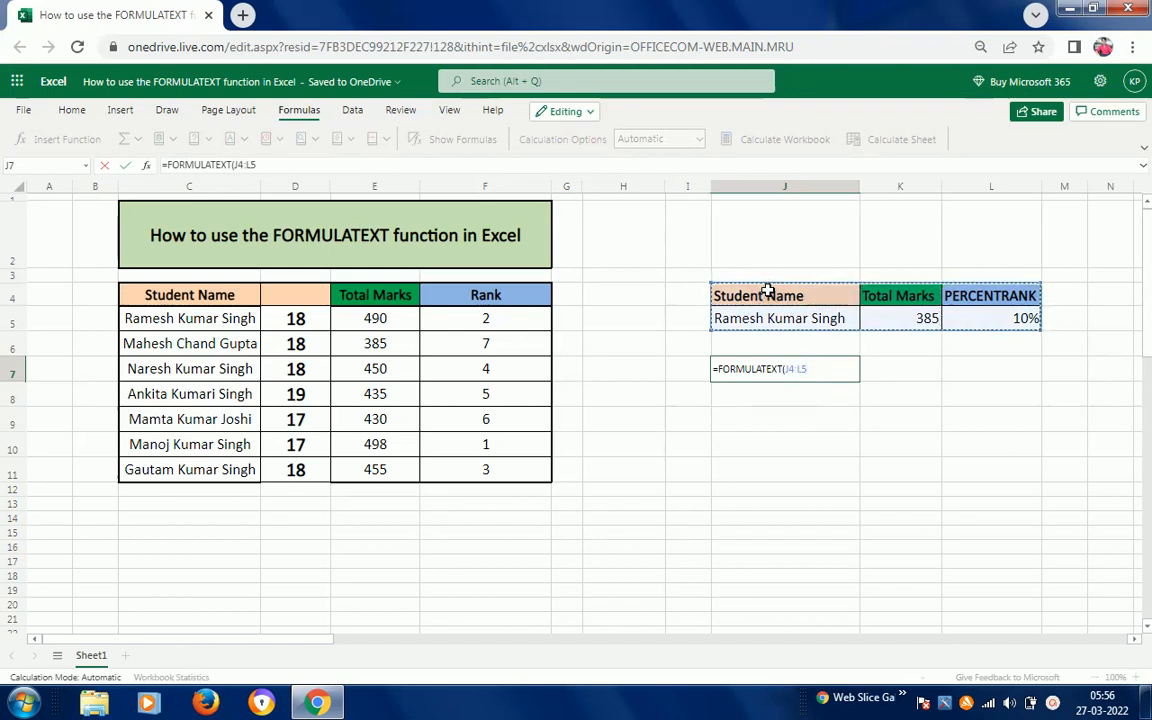
key(Return)
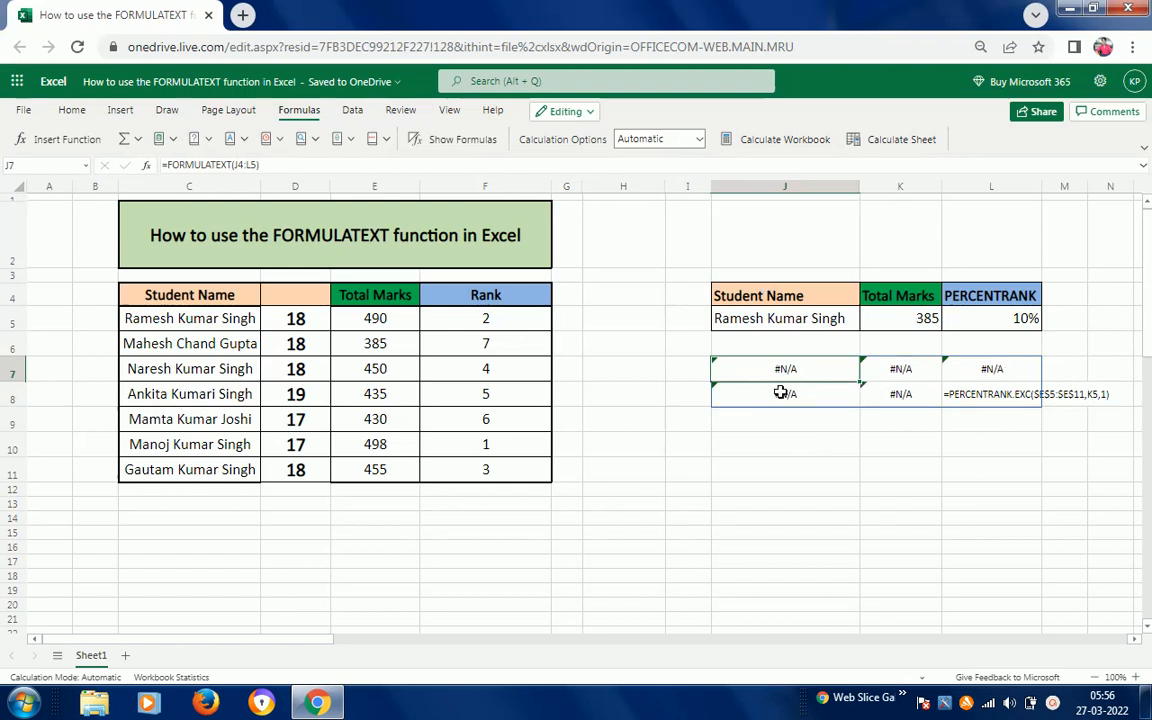
- Widen column L and check L8 against the PERCENTRANK formula in L5
drag(1039, 188, 1041, 188)
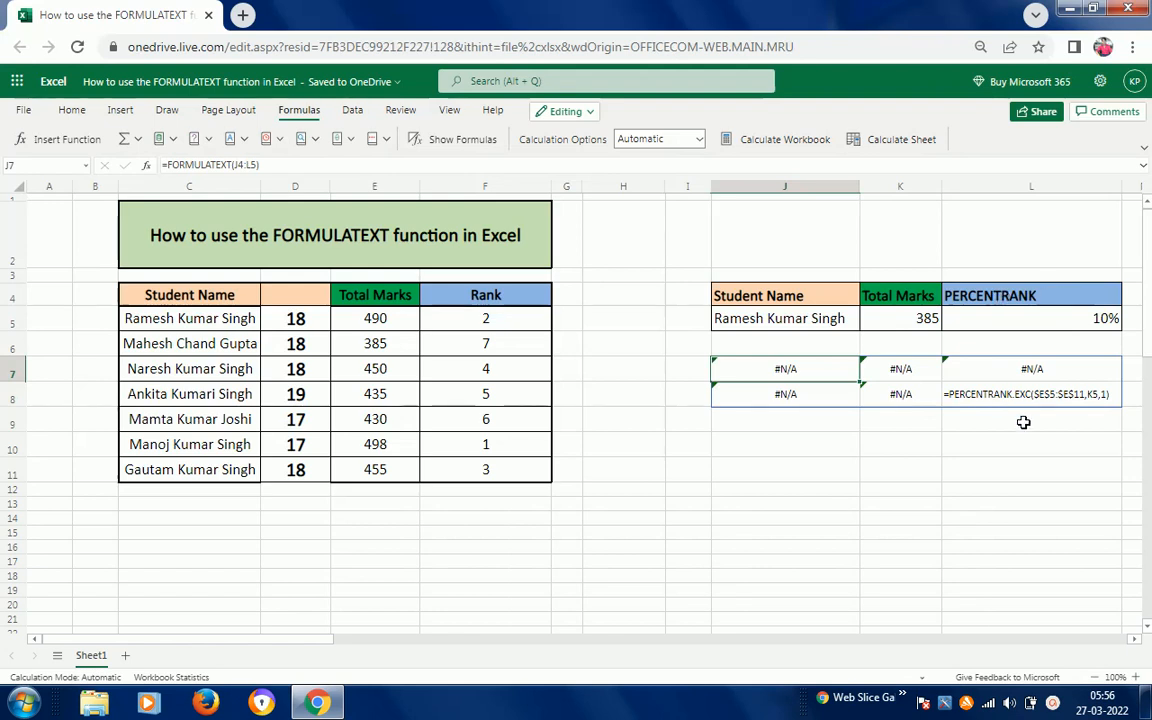
click(1064, 397)
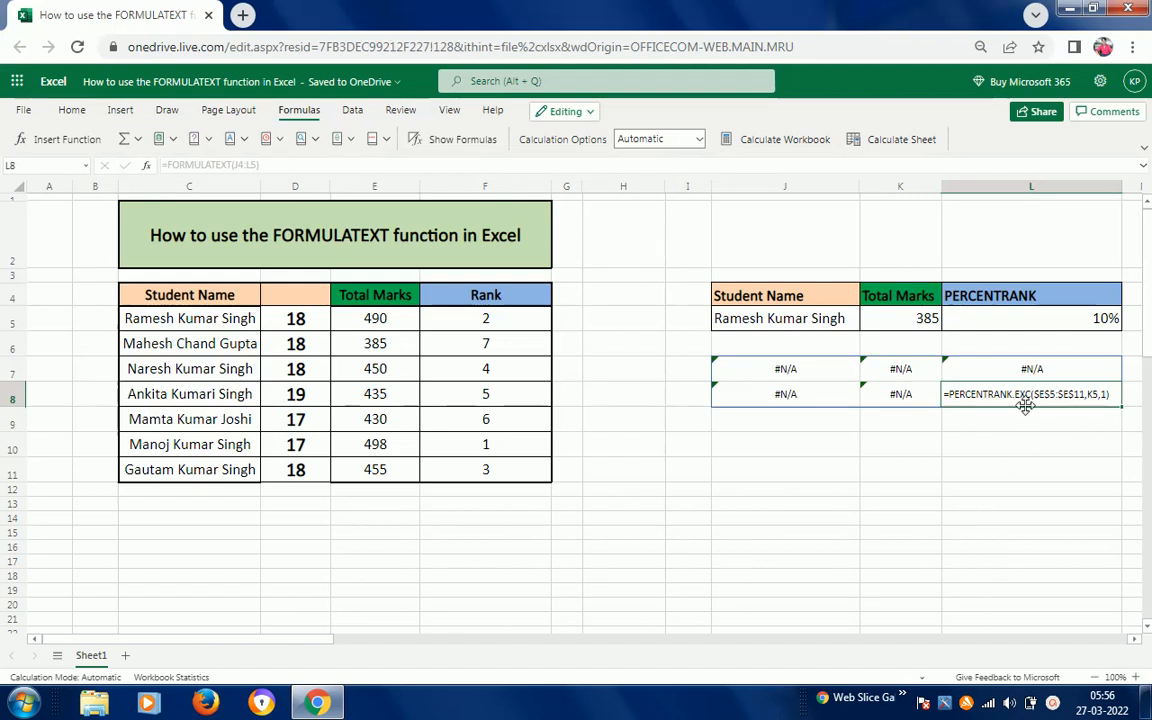
click(999, 318)
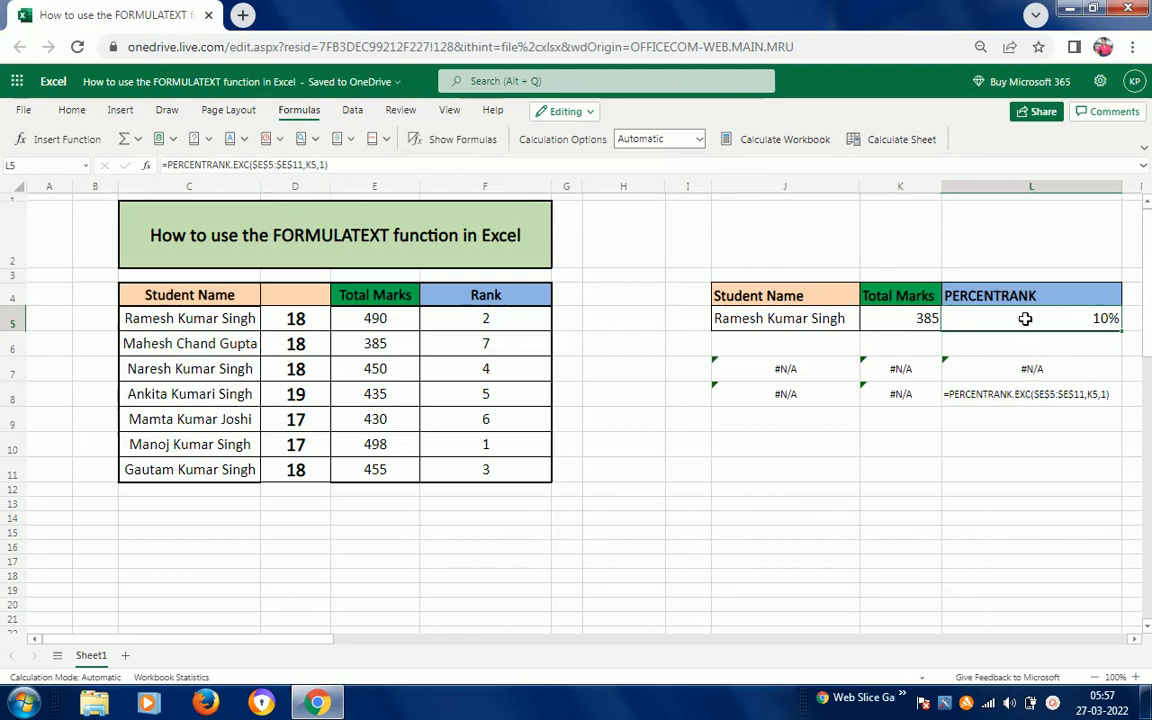
click(983, 398)
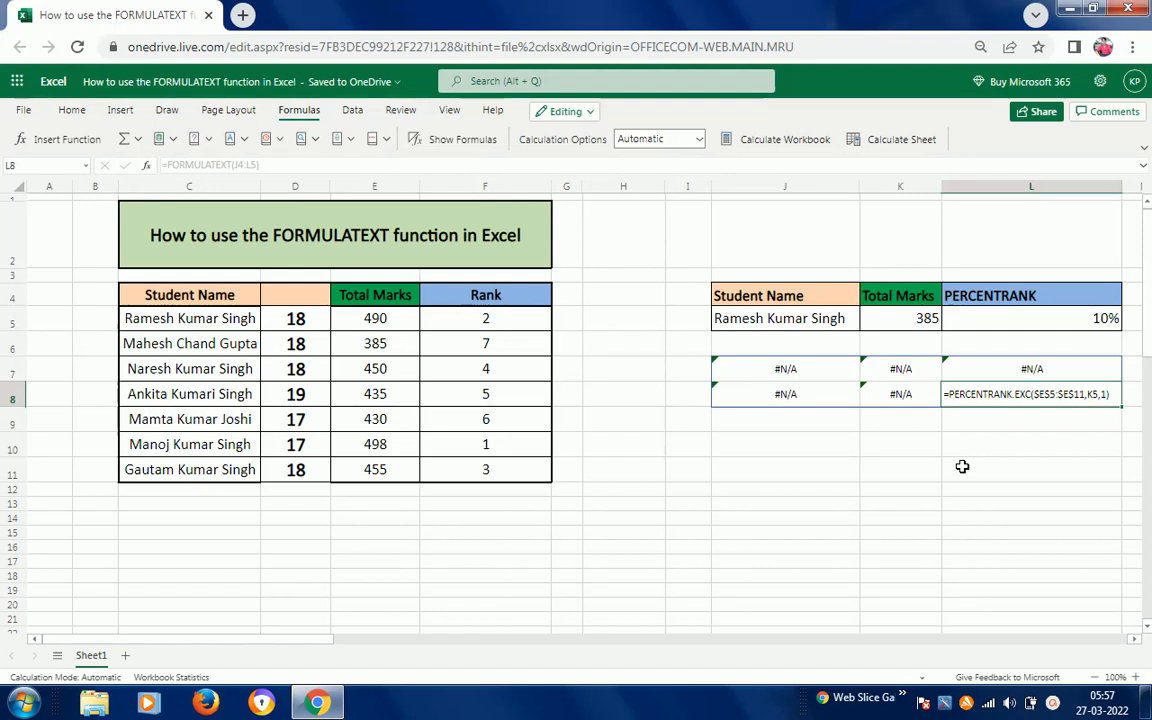
- Clear the contents of the J7:L8 block
key(Up)
key(Left)
key(Left)
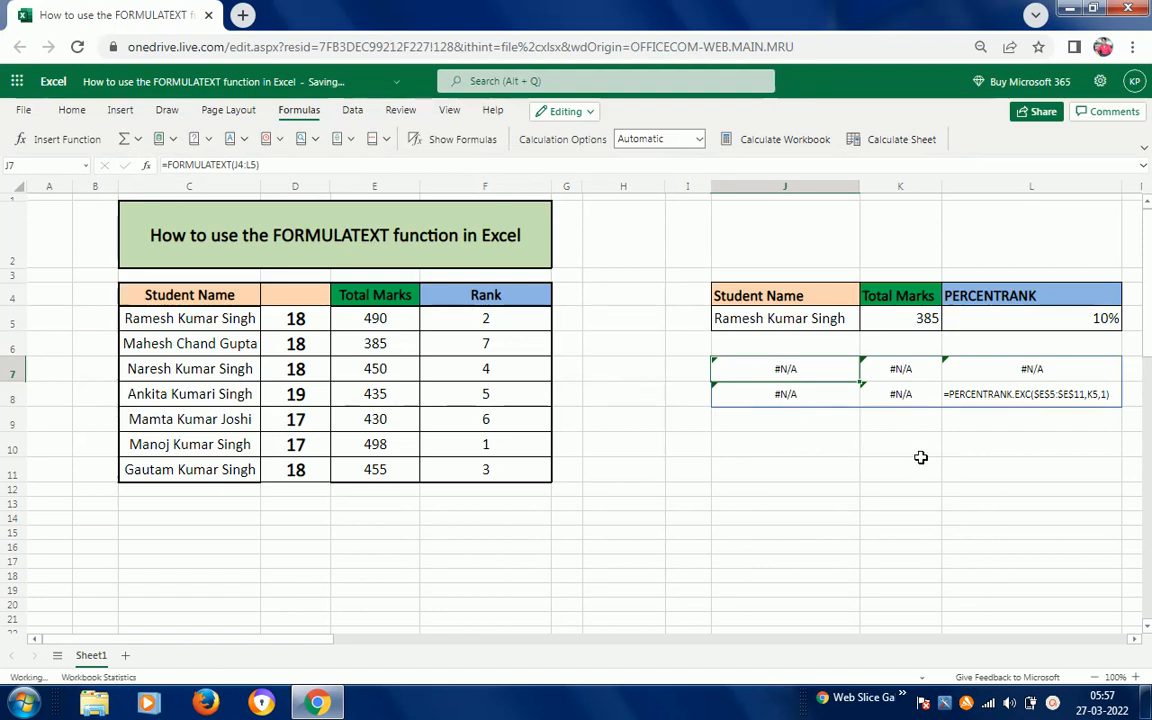
key(Delete)
click(796, 420)
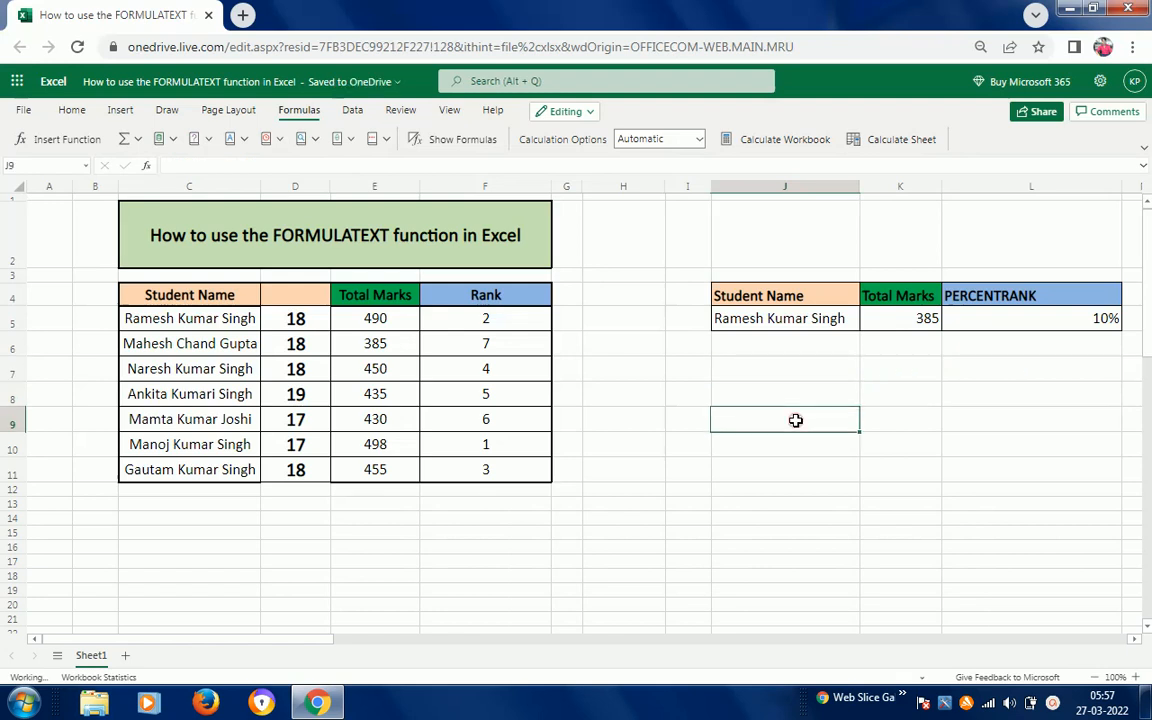
click(769, 373)
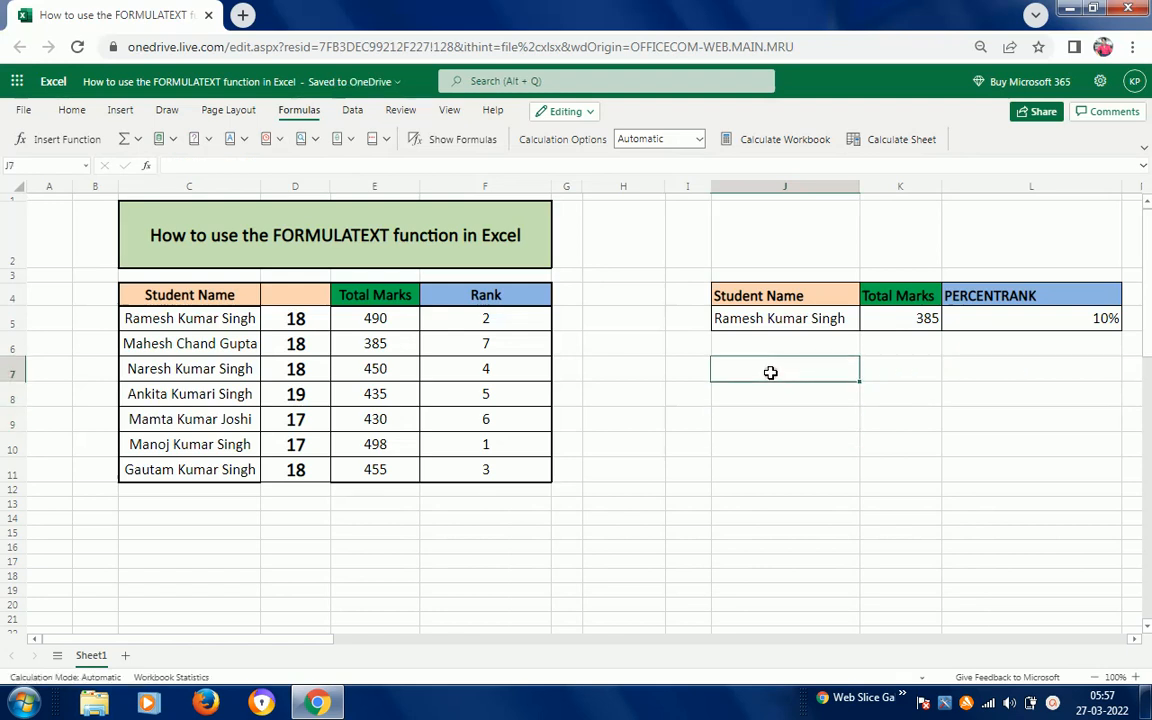
click(315, 142)
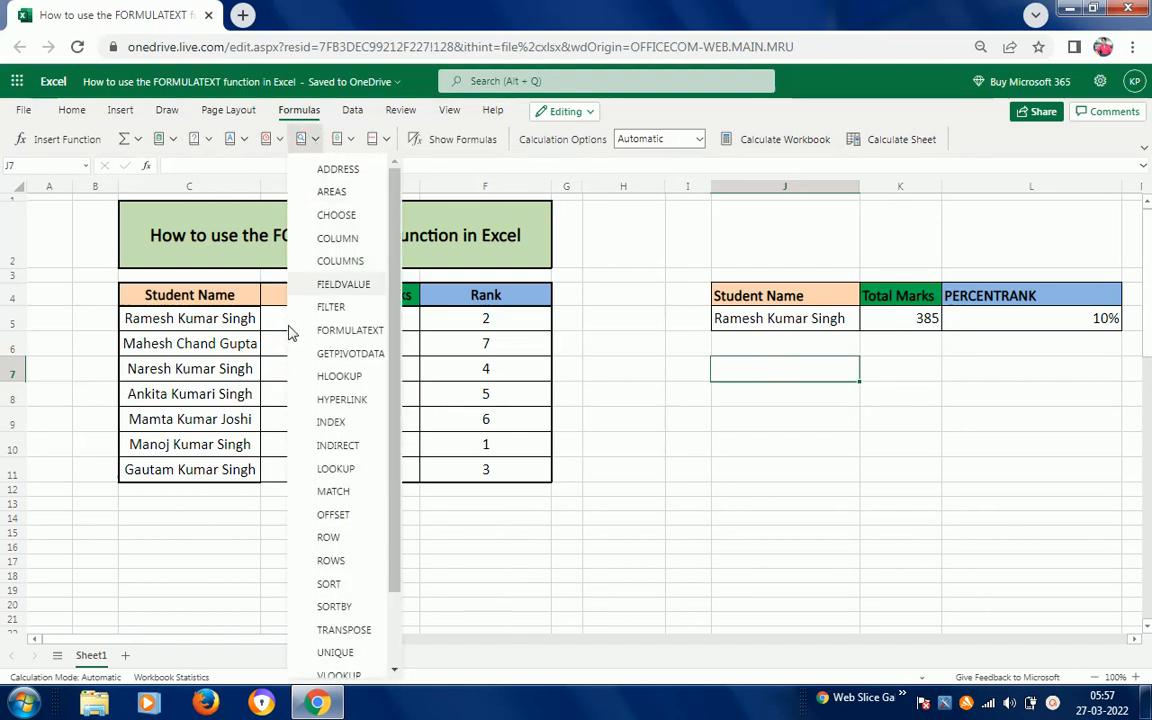
click(336, 330)
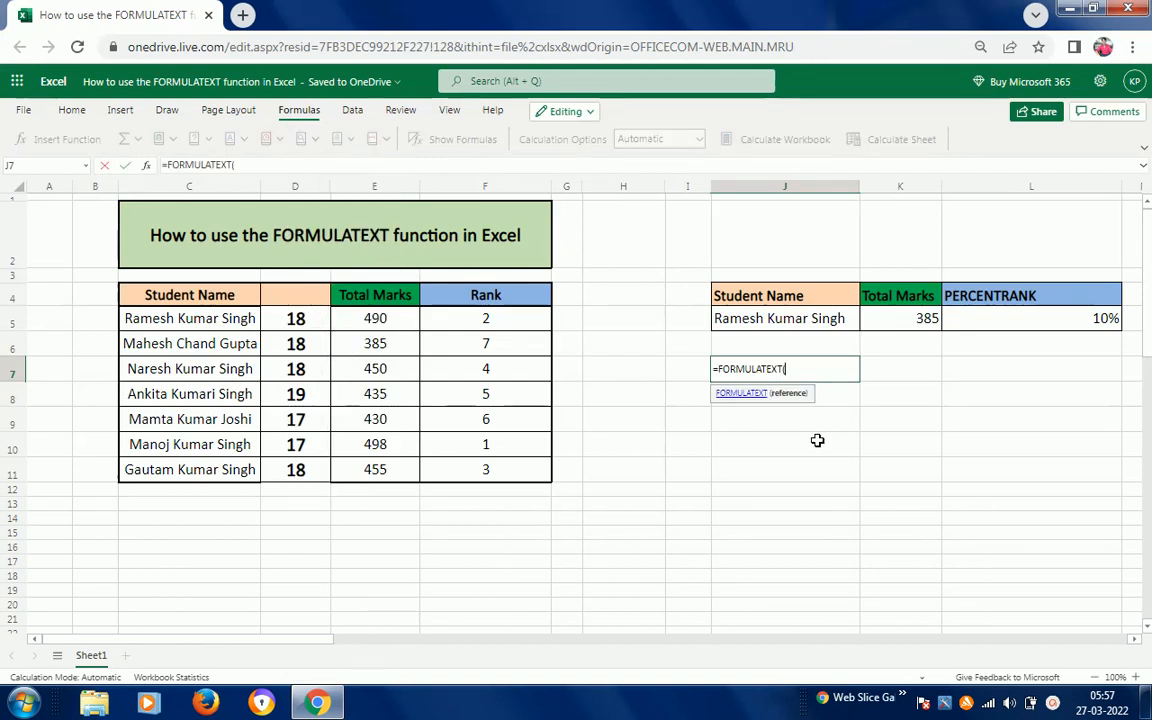
click(1046, 321)
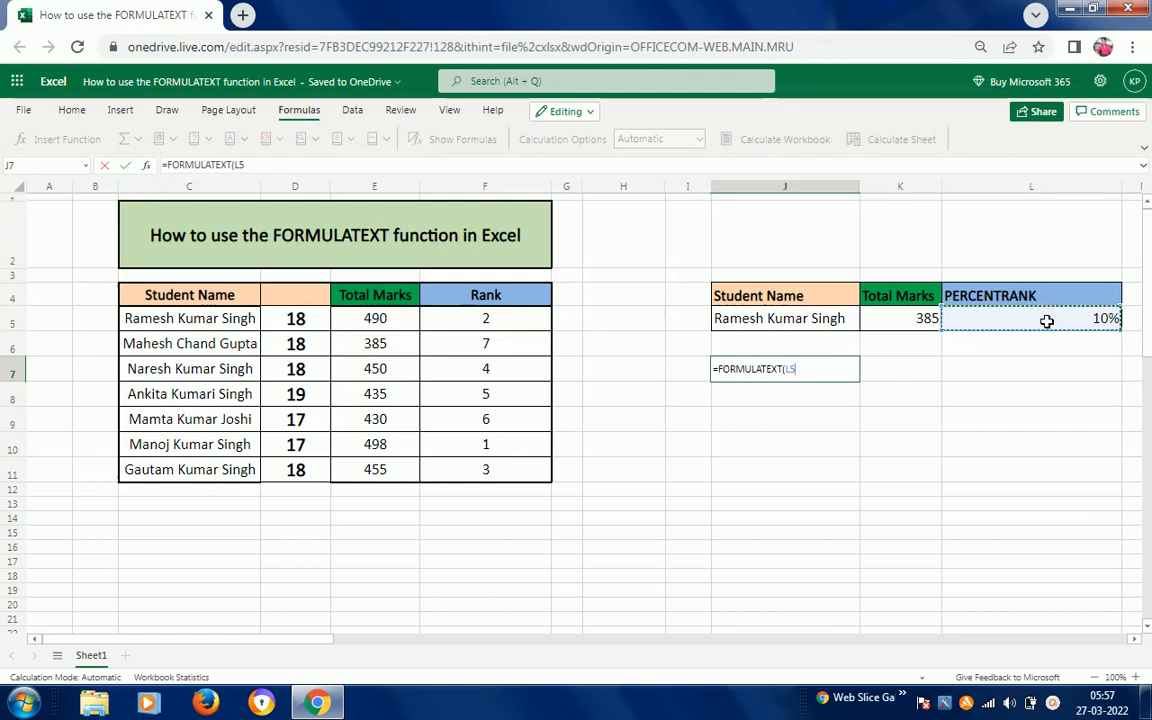
key(Return)
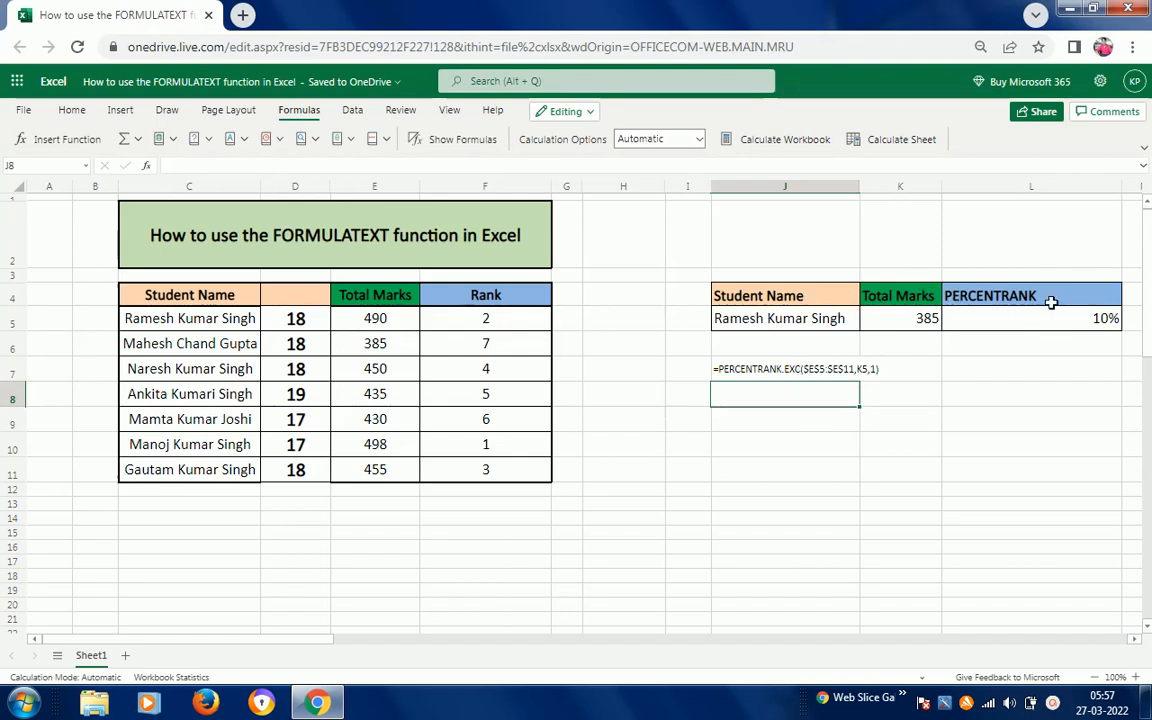
click(783, 369)
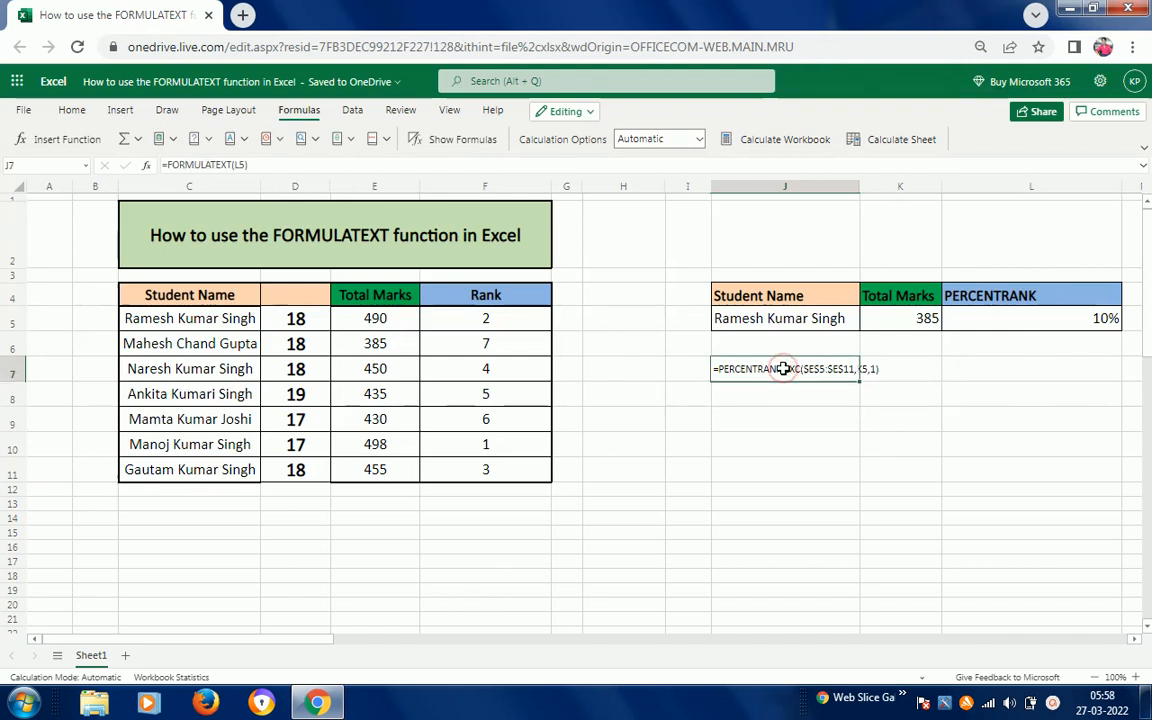
key(Delete)
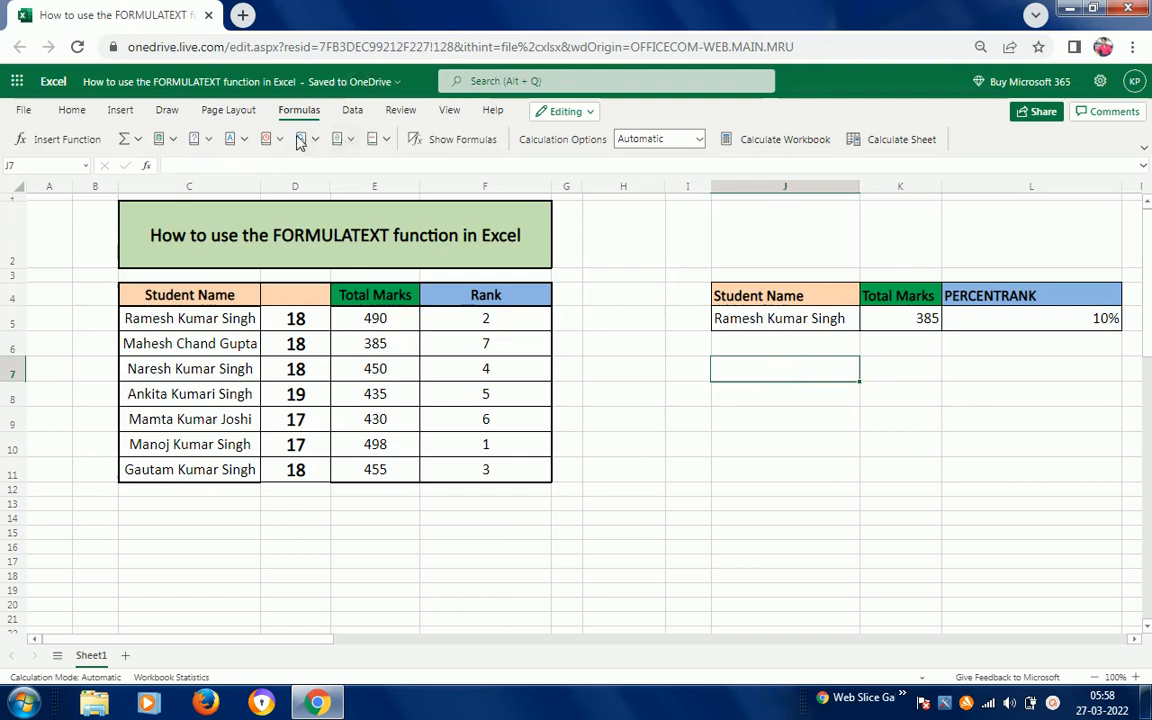
- Enter =FORMULATEXT(D5) in J7 to show =LEN(C5), and compare it with D5
click(314, 140)
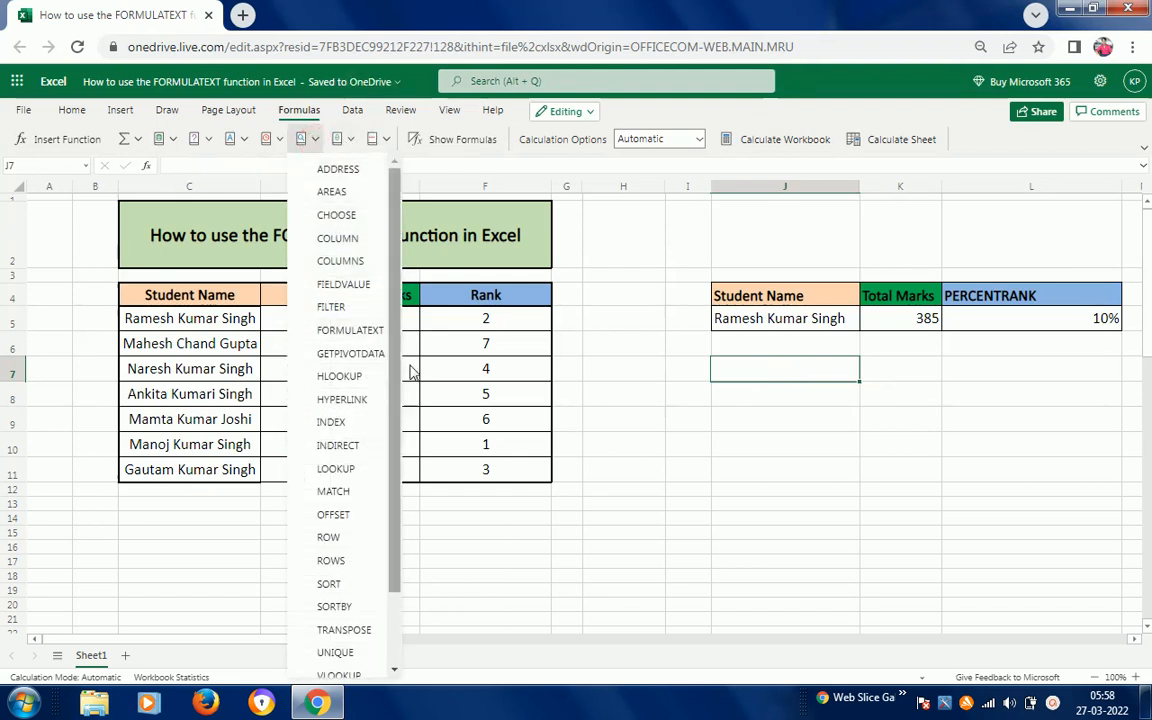
click(360, 337)
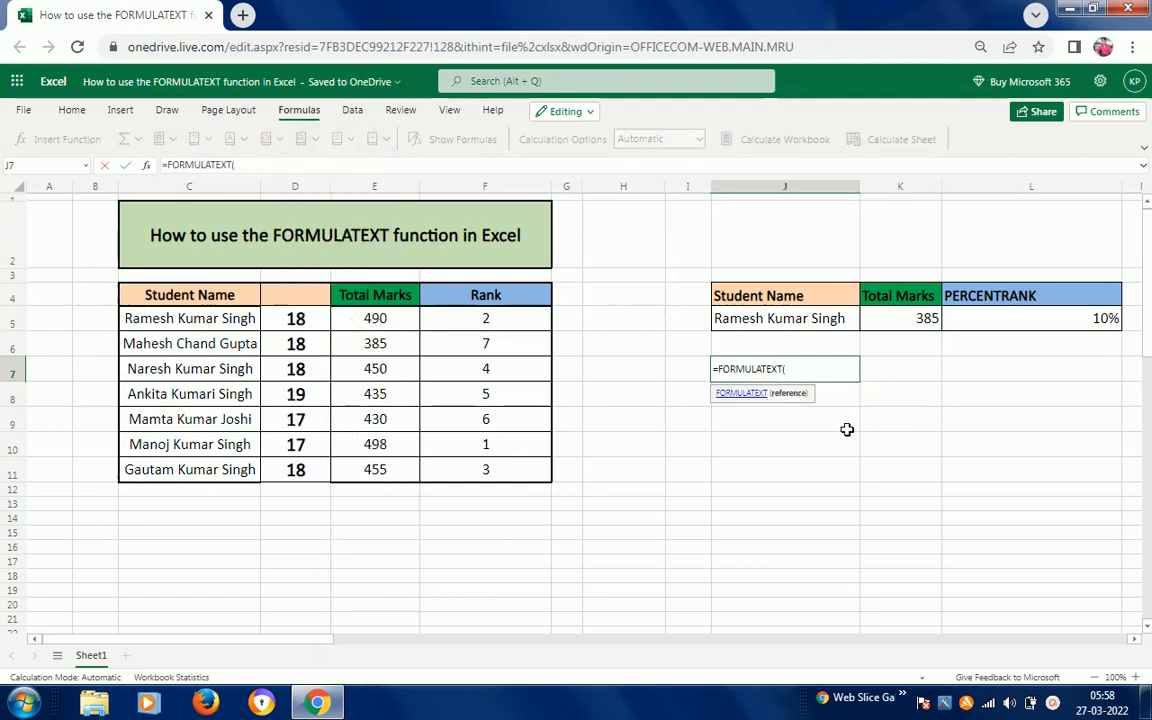
click(299, 318)
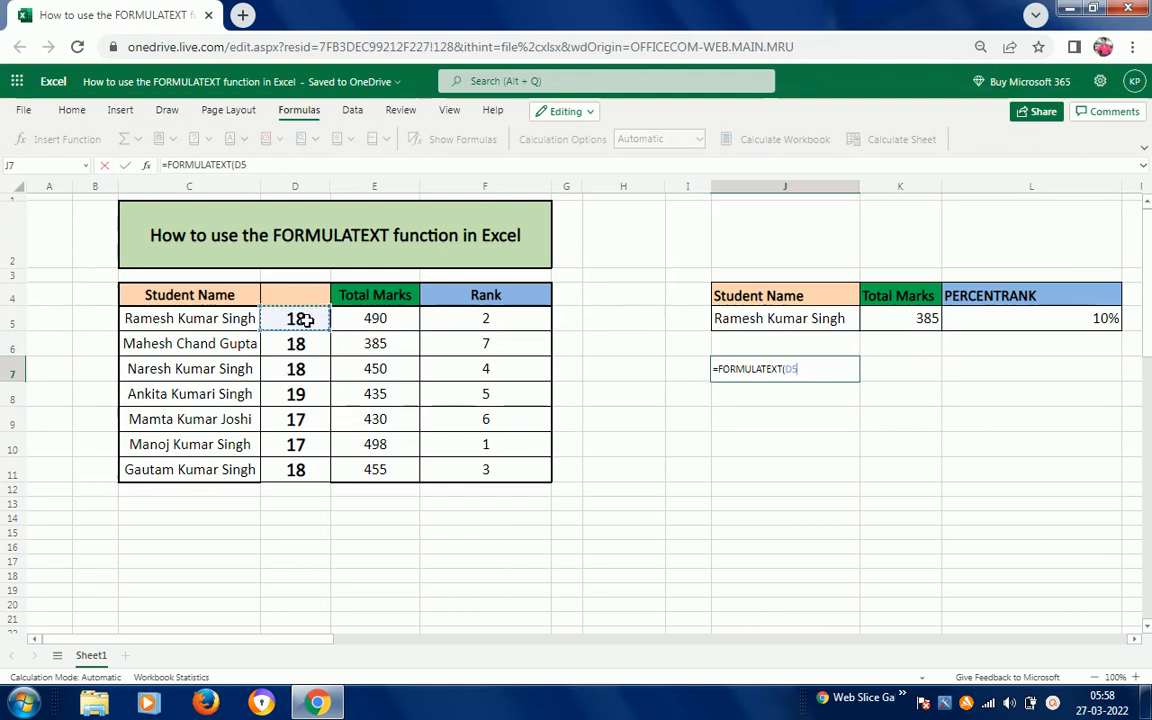
key(Return)
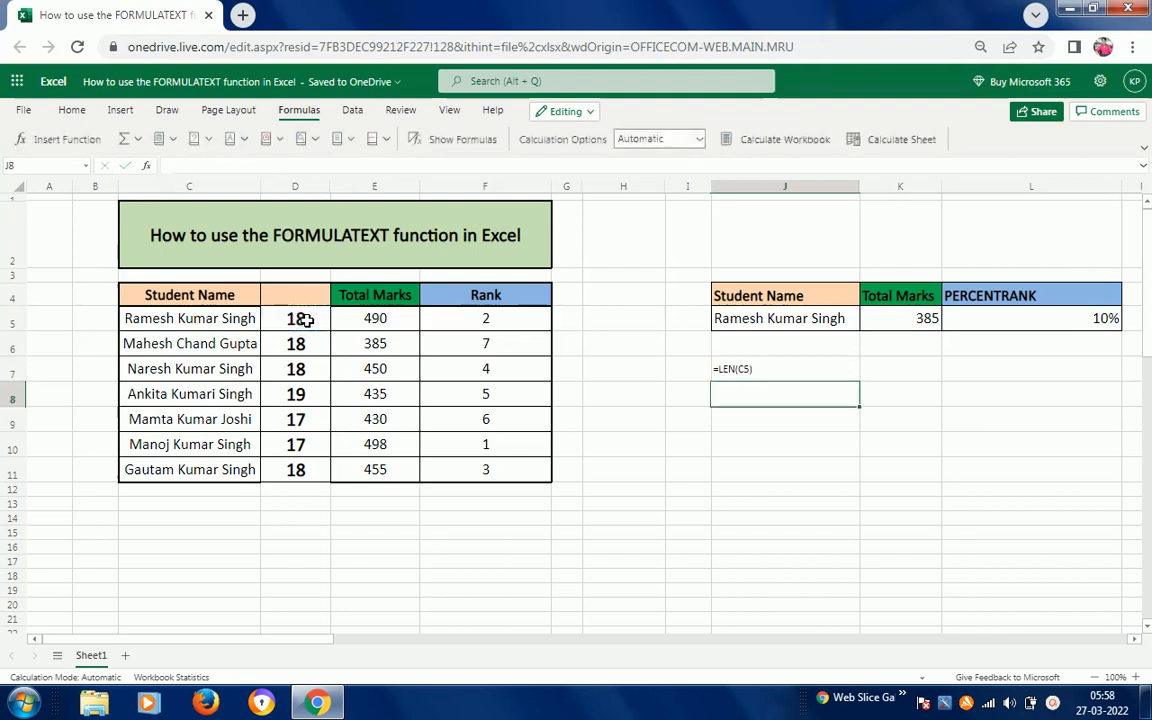
click(760, 369)
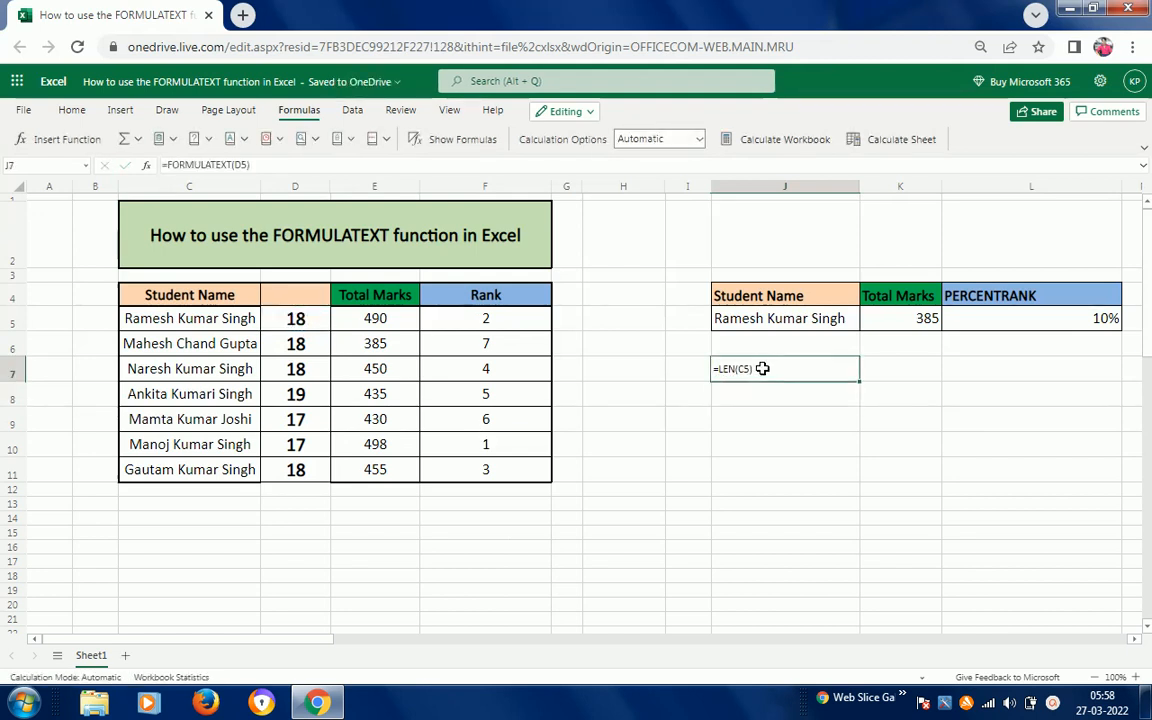
click(305, 318)
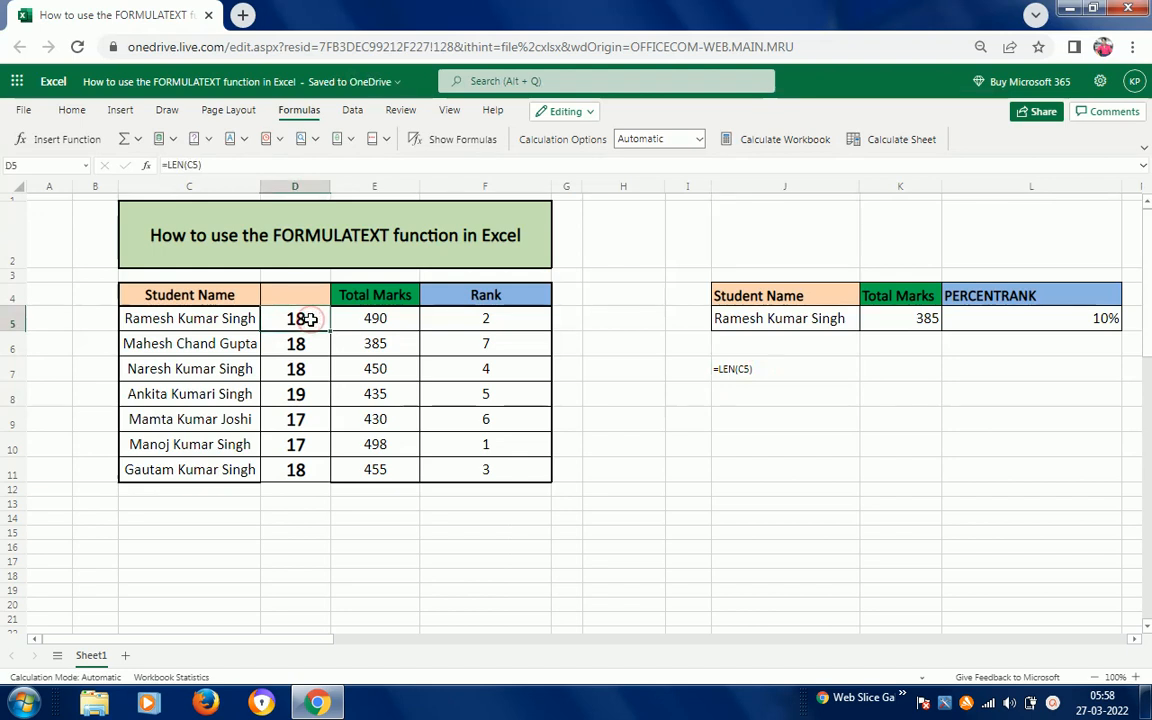
click(783, 372)
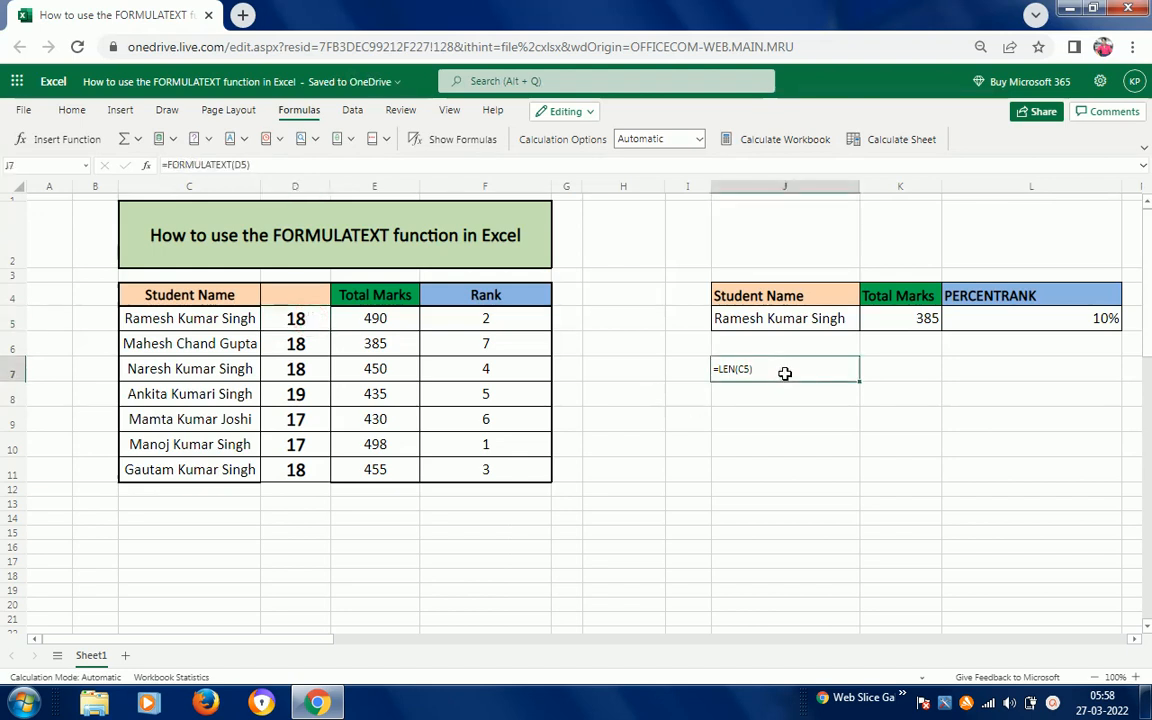
- Change J7's reference to D5:D11 so =LEN(C5) through =LEN(C11) spill down J7:J13
double_click(785, 373)
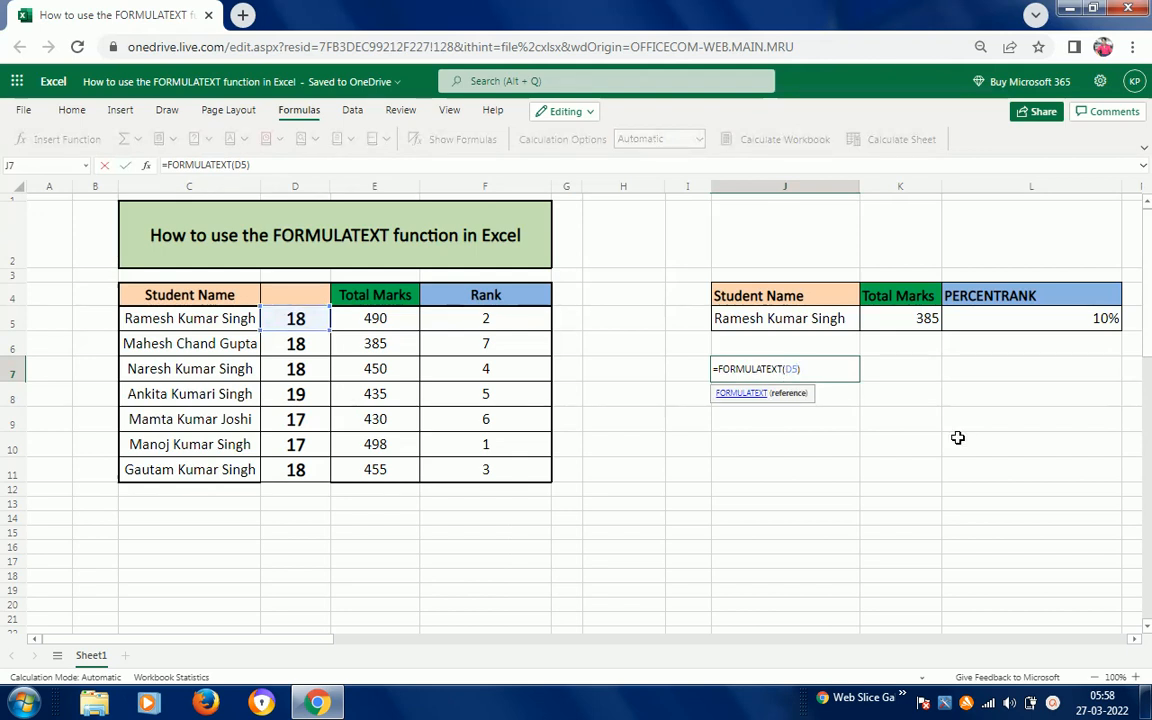
key(BackSpace)
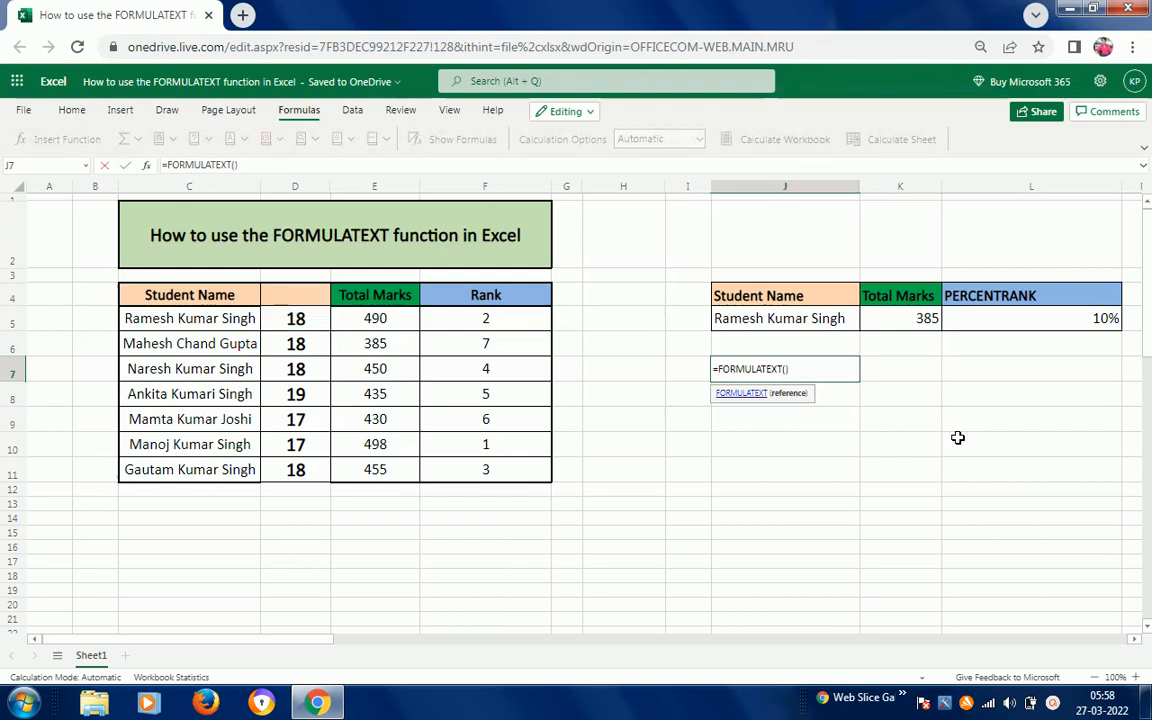
click(308, 320)
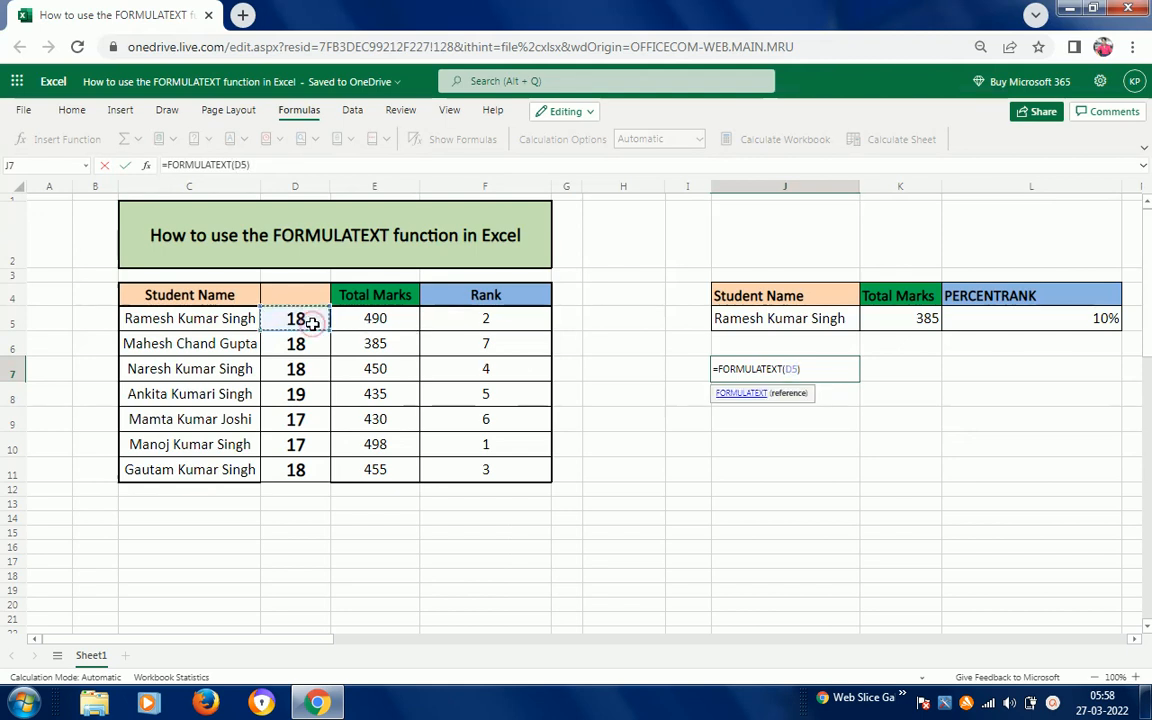
key(shift+Down)
key(shift+Down)
key(shift+Down)
key(shift+Down)
key(shift+Down)
key(shift+Down)
key(shift+Down)
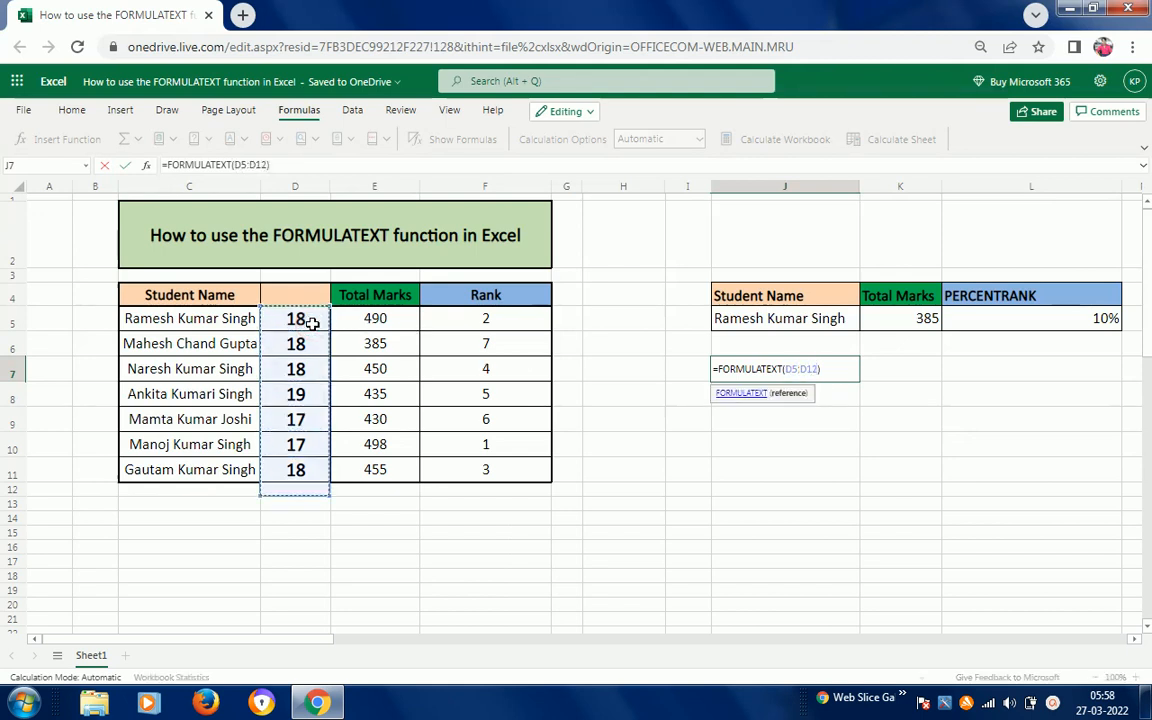
key(shift+Up)
key(Return)
key(Up)
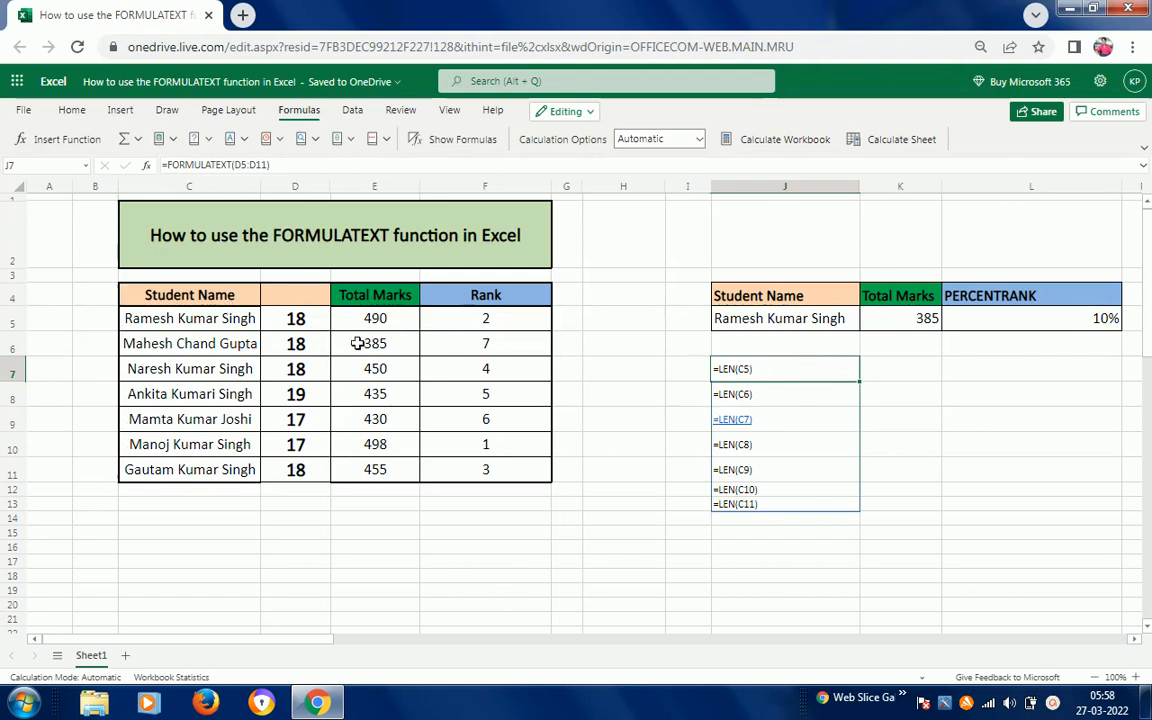
- Compare the spilled text in J7 with the LEN formulas in D5 and D8
click(301, 321)
click(298, 395)
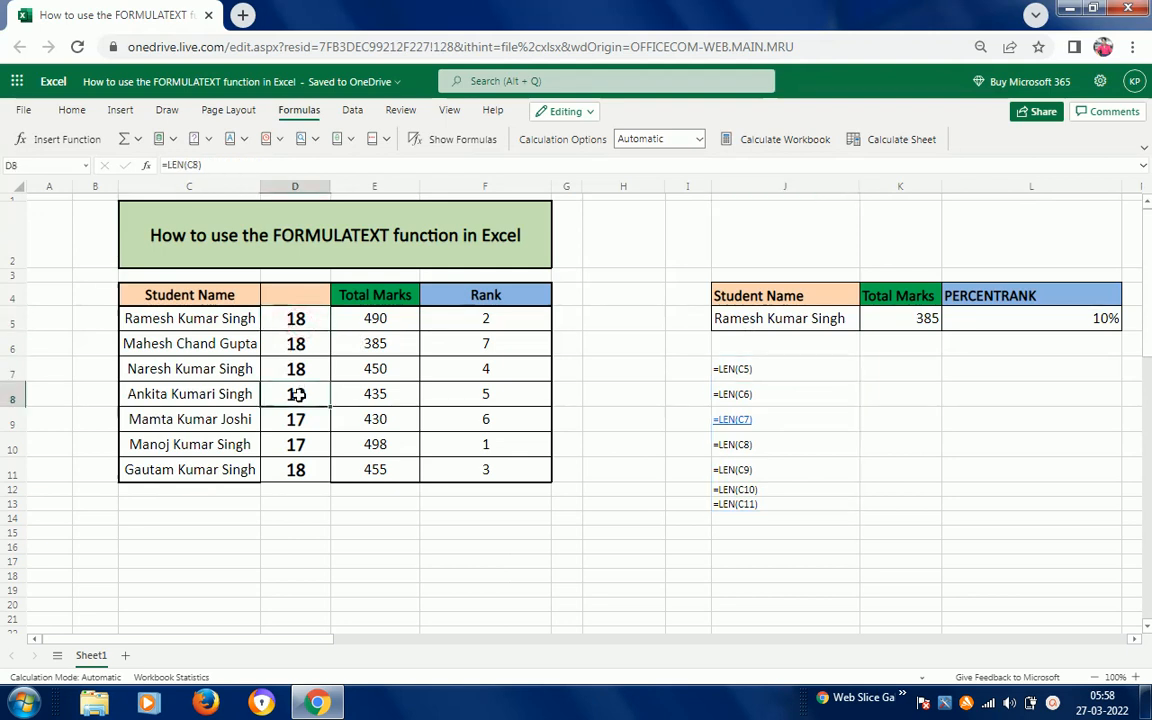
click(792, 366)
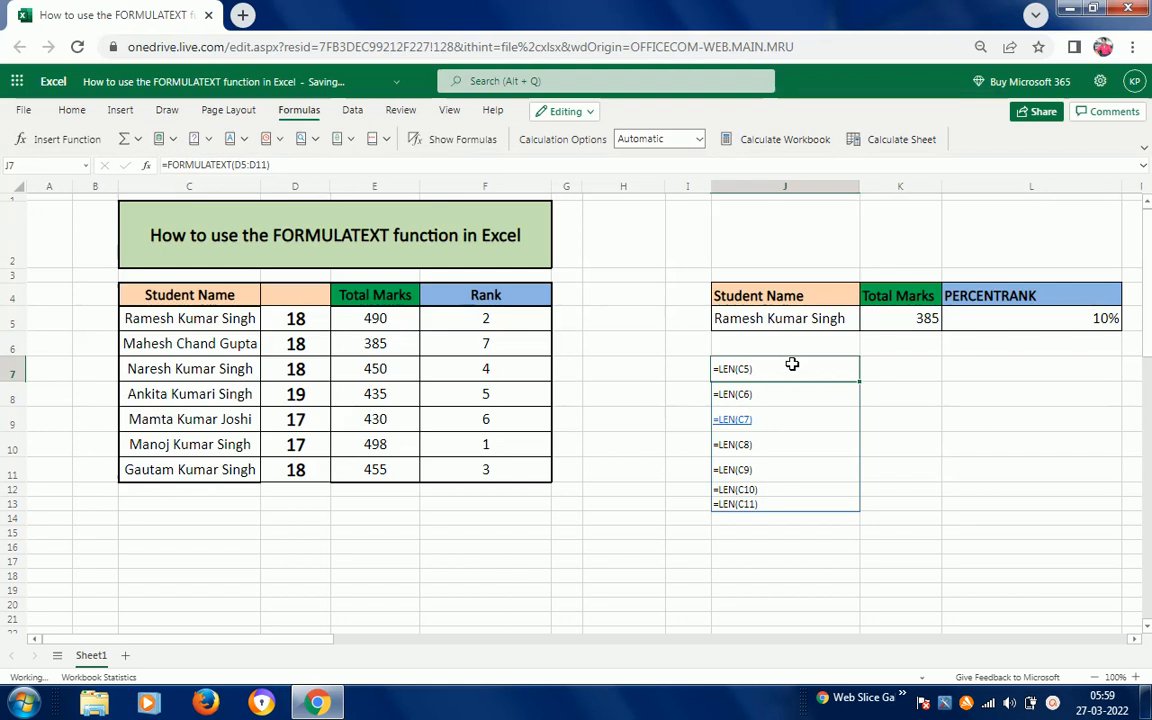
- Delete the =FORMULATEXT(D5:D11) formula from J7 and dismiss the Windows prompt
key(Delete)
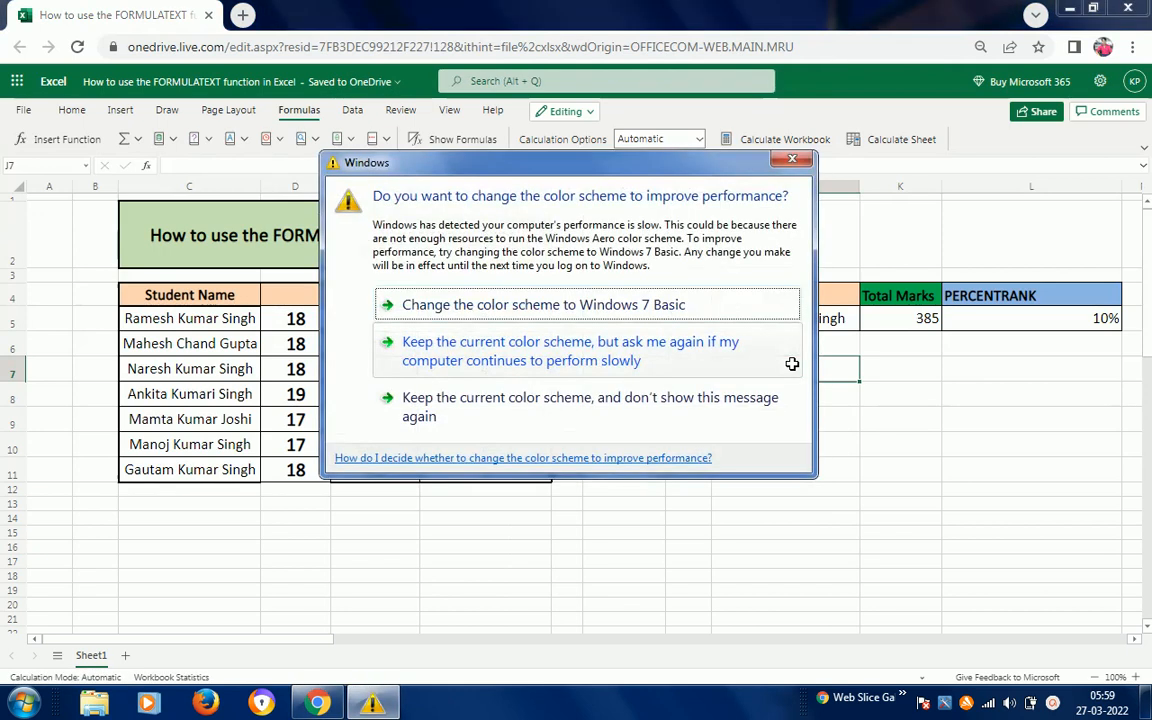
click(533, 350)
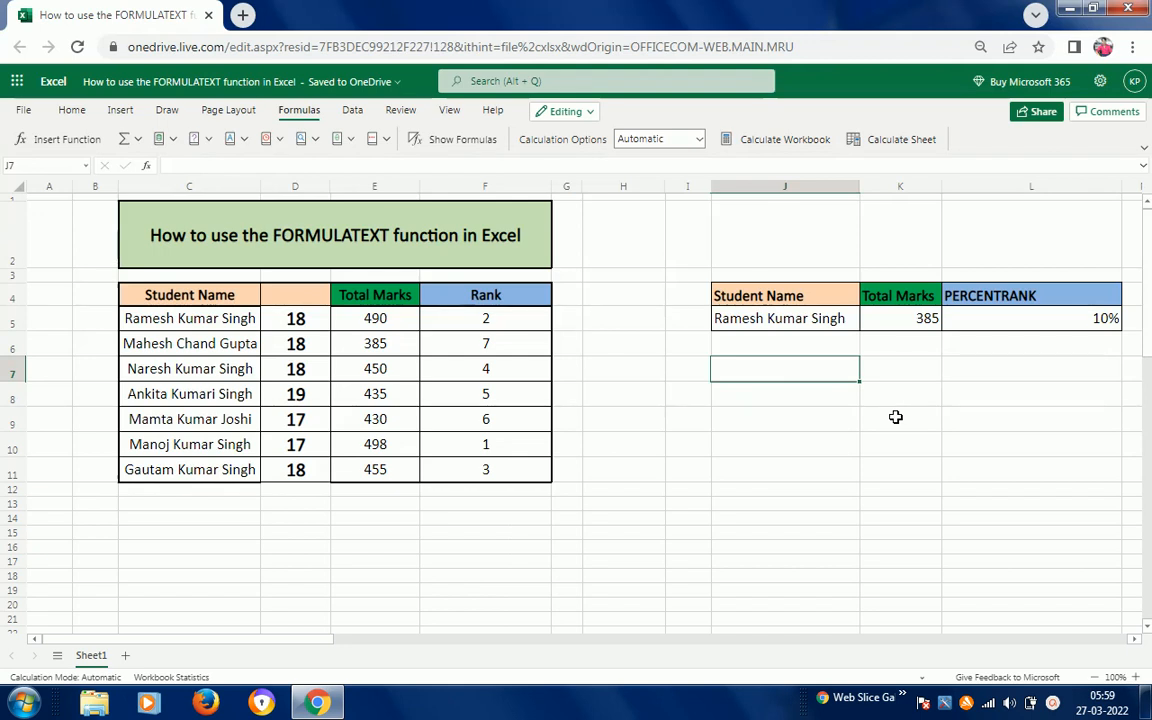
click(1052, 703)
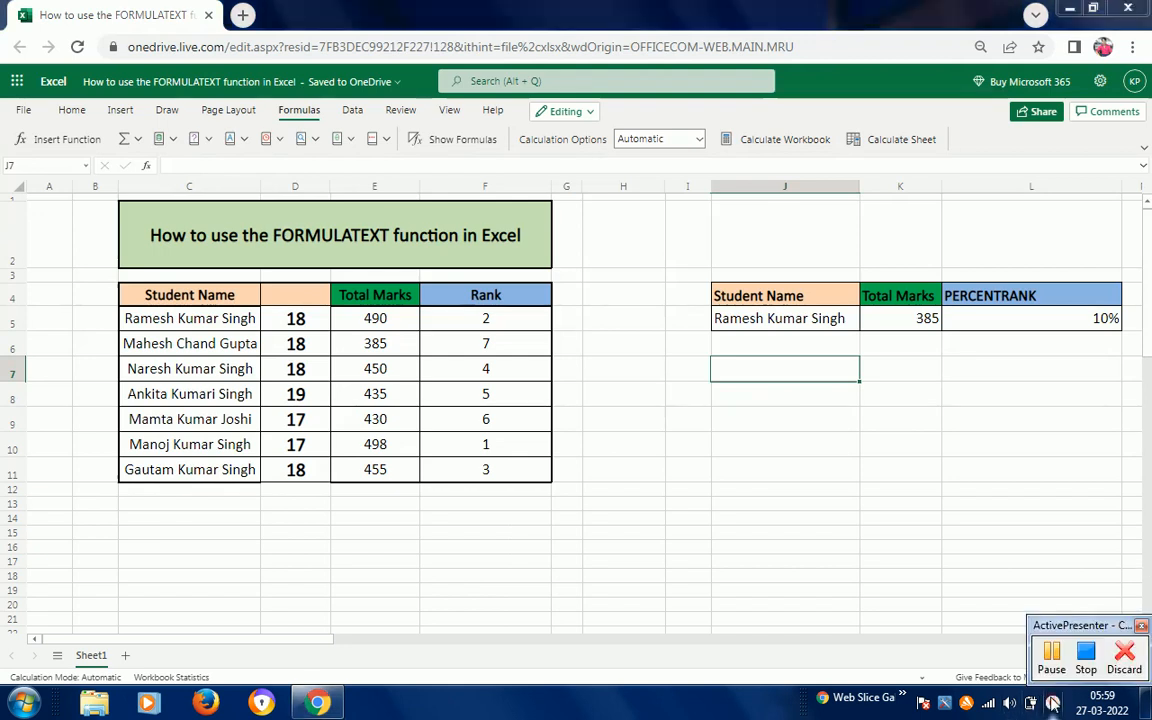